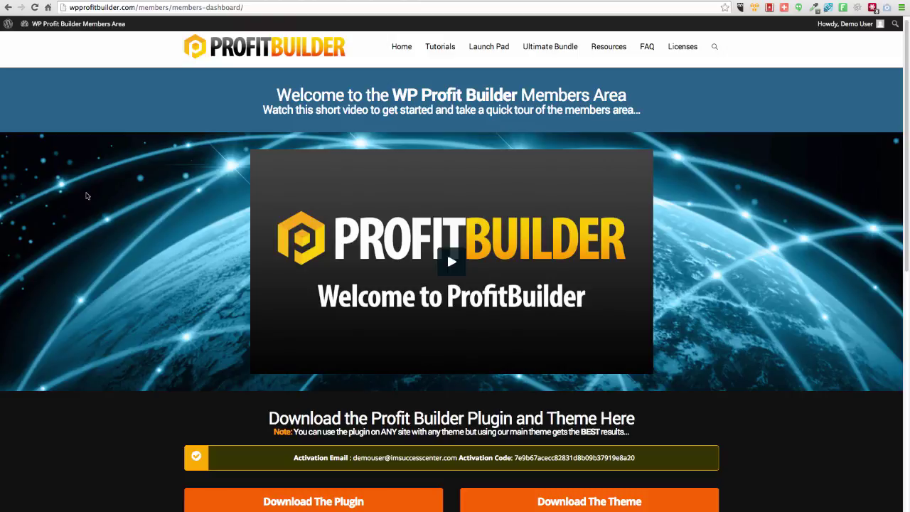
Download both the Profit Builder plugin and the Profit Builder theme packages from the members area
click(304, 500)
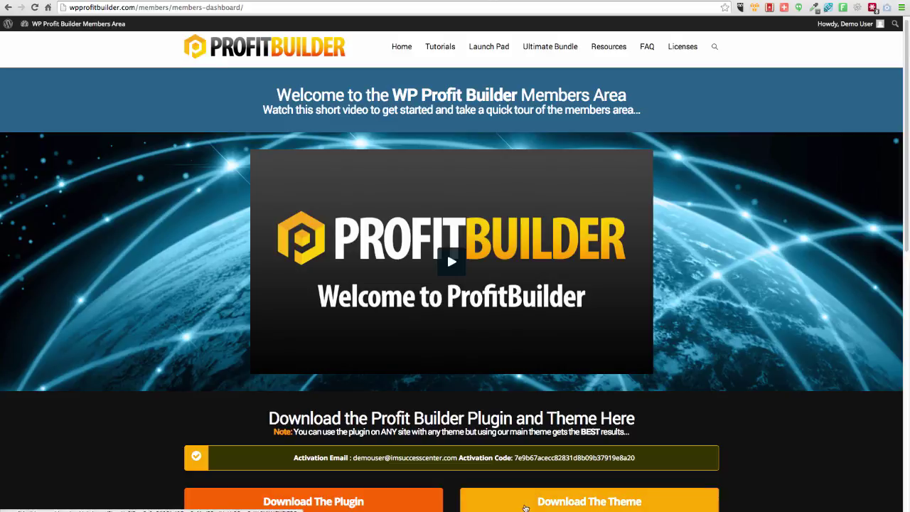
click(530, 504)
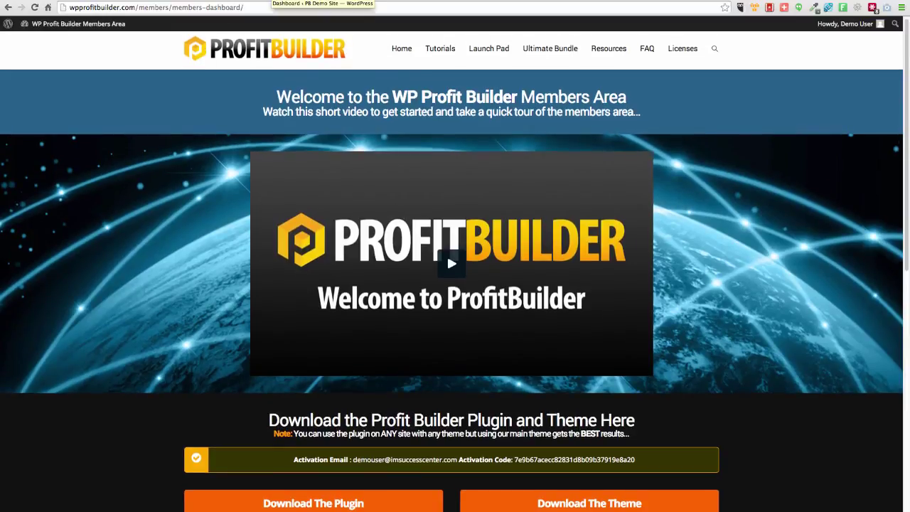
Look over the PB Demo Site front end, then return to the admin dashboard
click(257, 3)
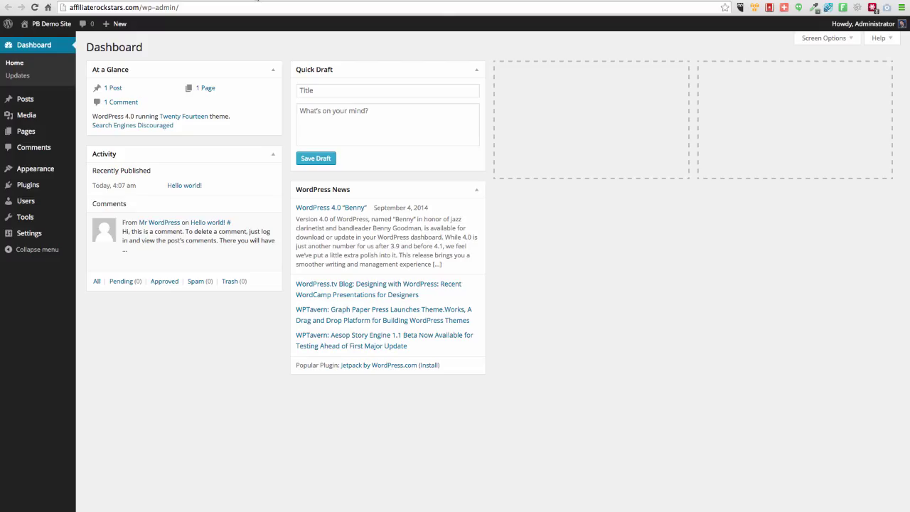
click(134, 3)
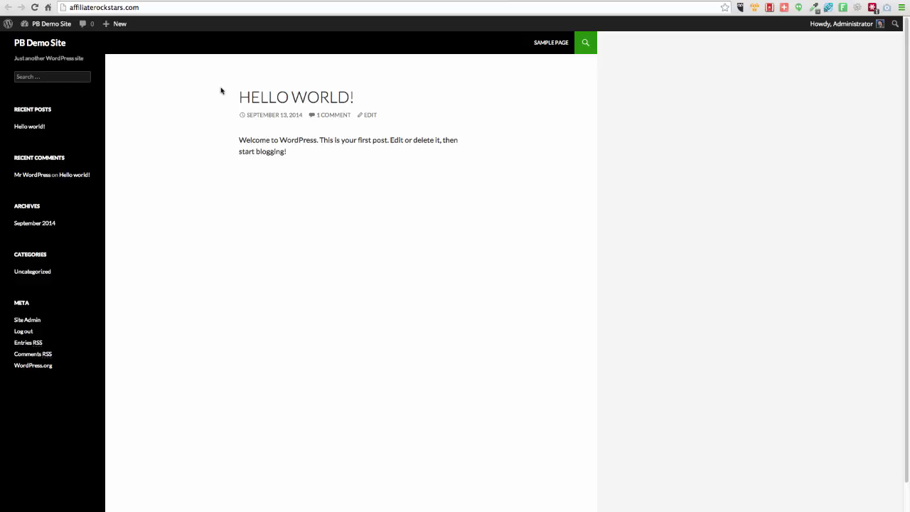
scroll(221, 91, down, 2)
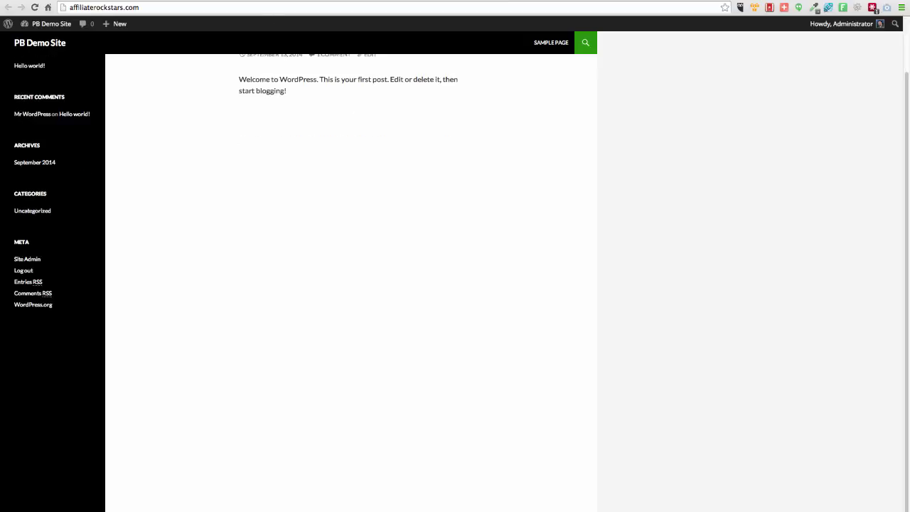
click(27, 256)
mouse_move(28, 185)
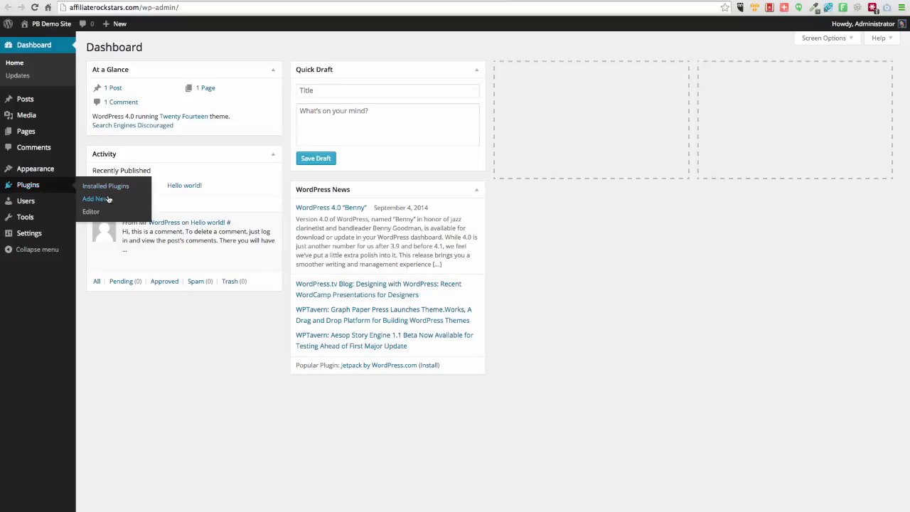
Upload and install ProfitBuilder-DemoUser-Digitally-Signed.zip through Plugins > Add New > Upload Plugin
click(104, 200)
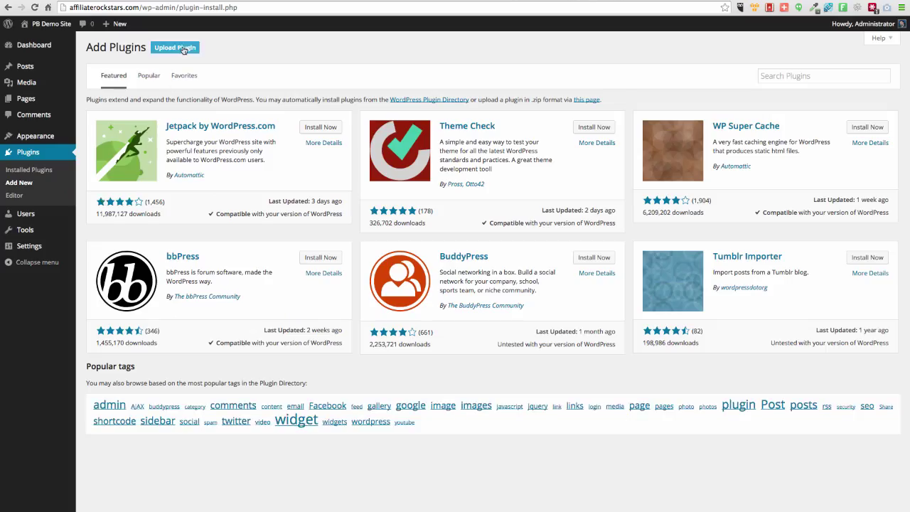
click(184, 51)
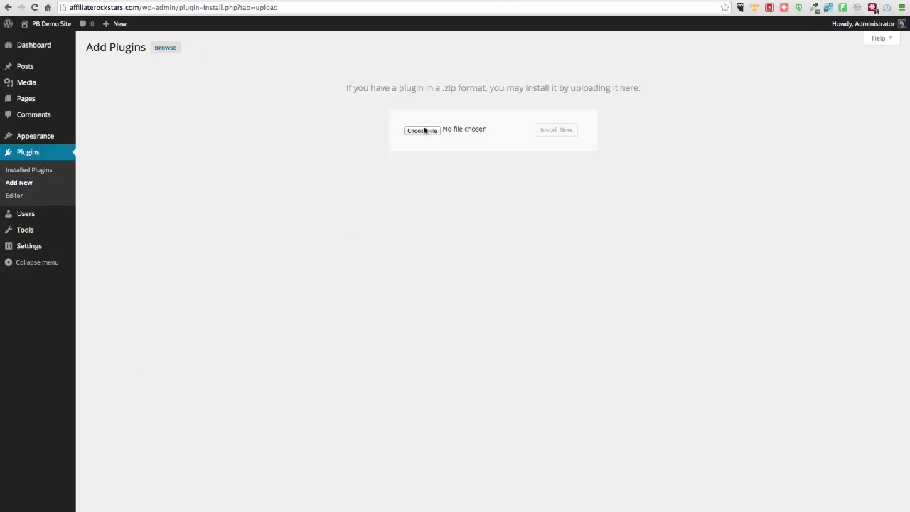
click(433, 130)
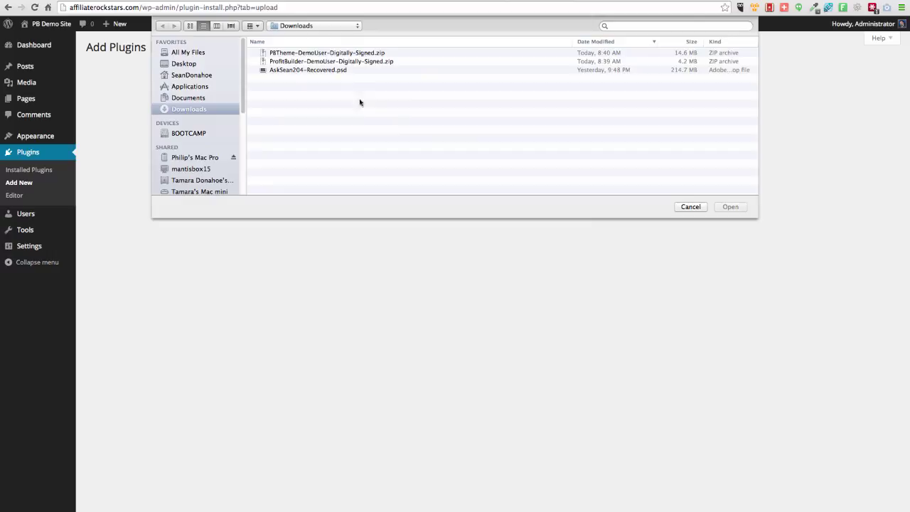
click(281, 62)
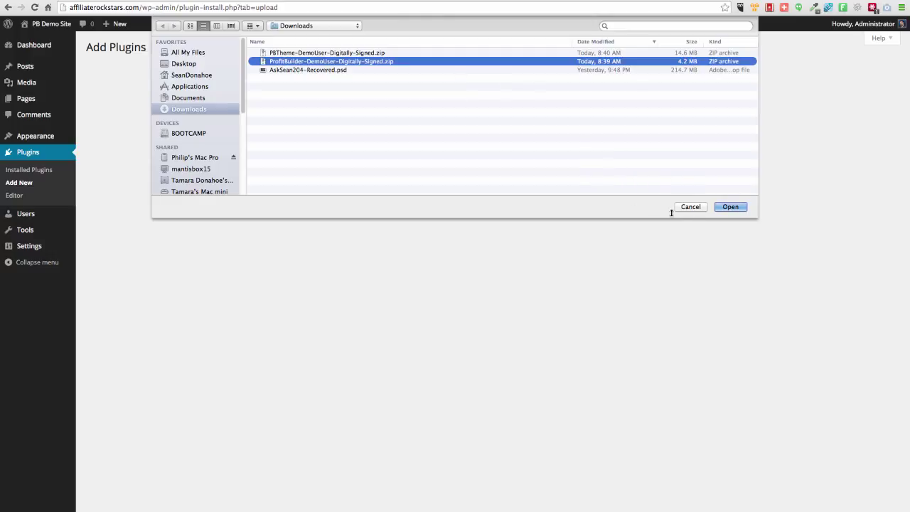
click(735, 209)
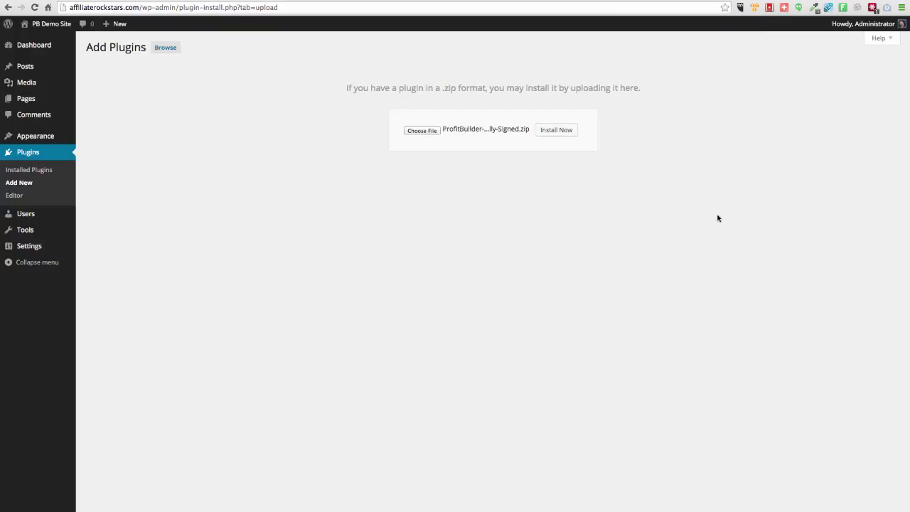
click(557, 130)
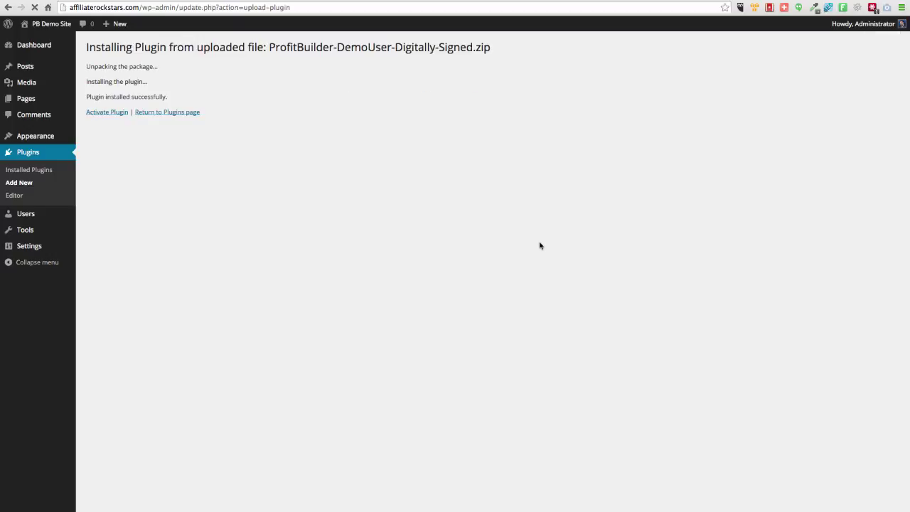
Activate the ProfitBuilder plugin and paste the members-area activation email into its license form
click(110, 113)
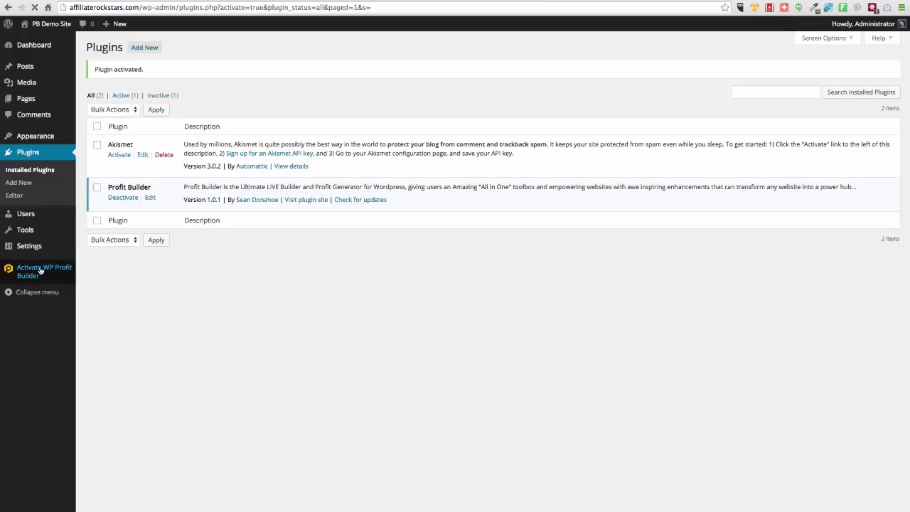
click(36, 266)
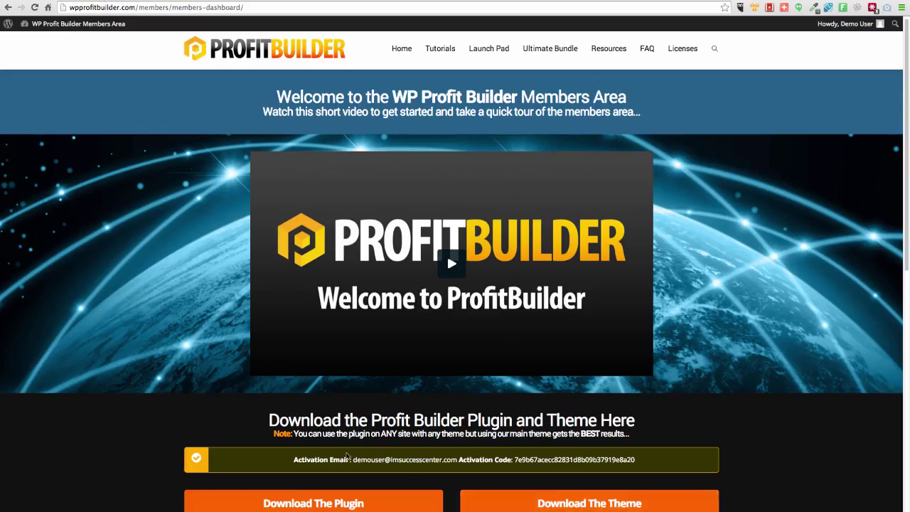
mouse_move(353, 459)
mouse_down()
mouse_move(468, 460)
mouse_move(458, 459)
mouse_up()
key(ctrl+c)
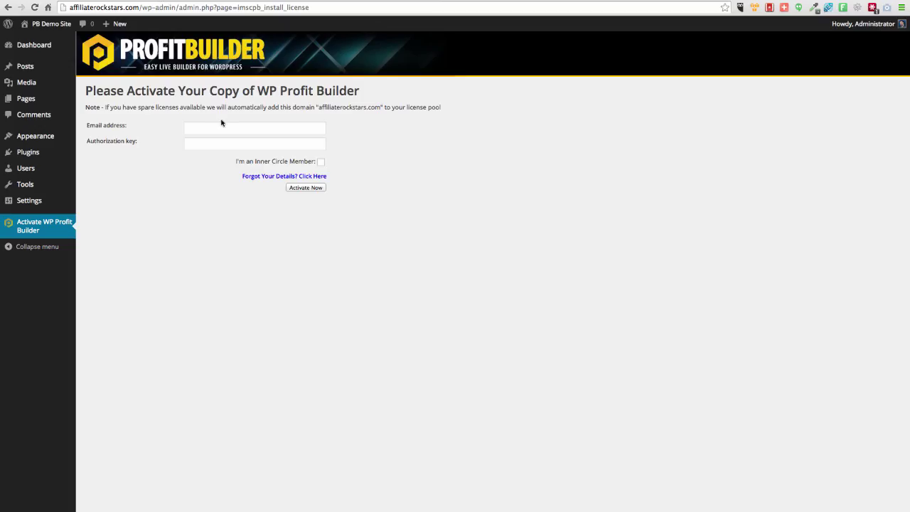
click(221, 126)
key(ctrl+v)
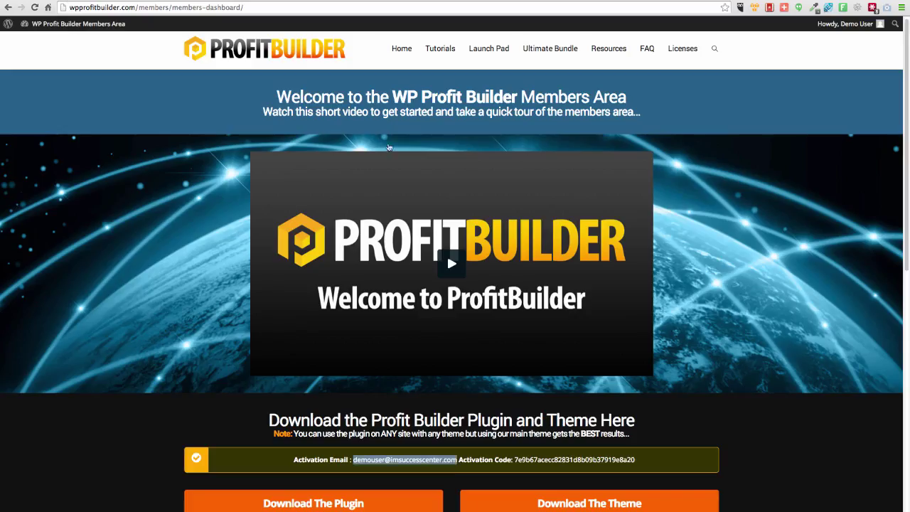
Paste the members-area activation code as the authorization key and submit the license activation
double_click(555, 460)
key(ctrl+c)
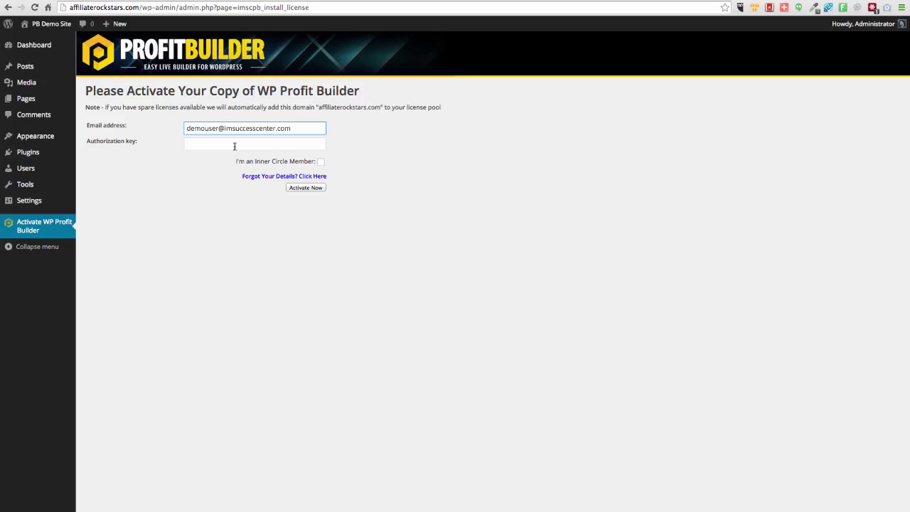
click(224, 140)
key(ctrl+v)
click(314, 188)
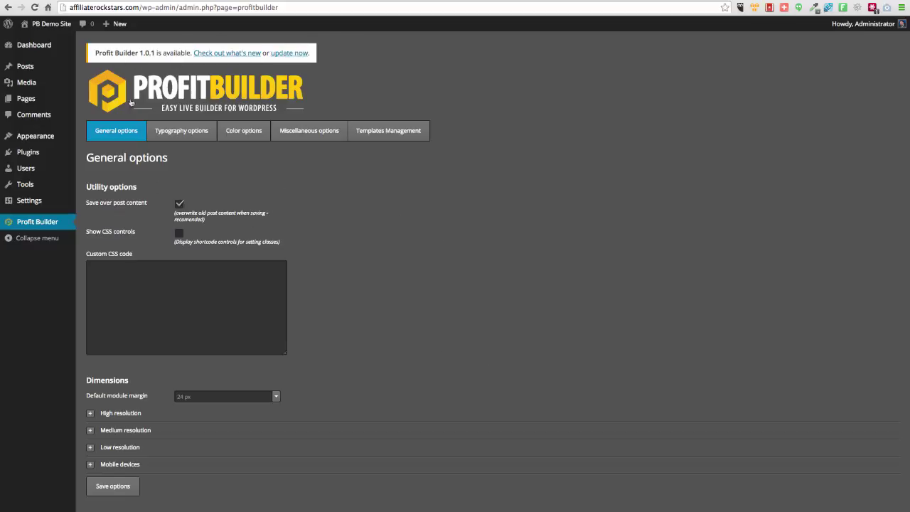
Browse the Typography and Miscellaneous sections, then scroll through the Templates Management template list
click(172, 135)
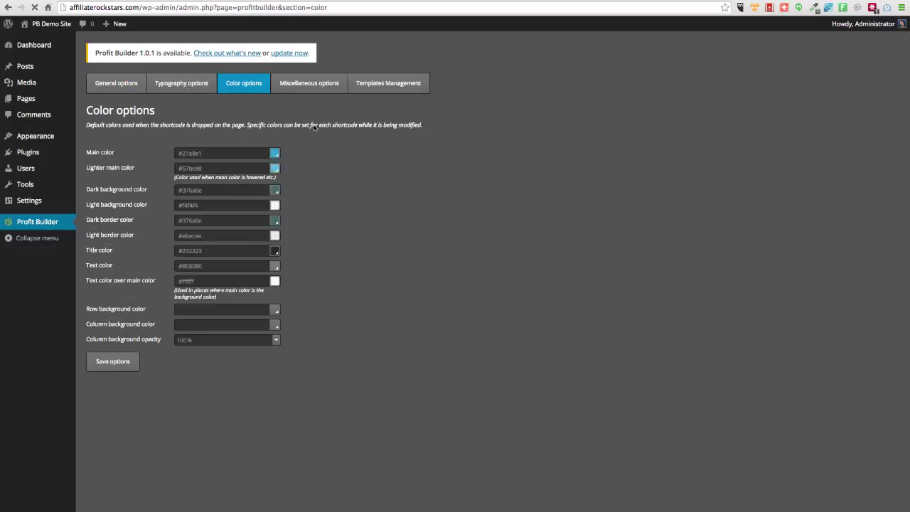
click(305, 132)
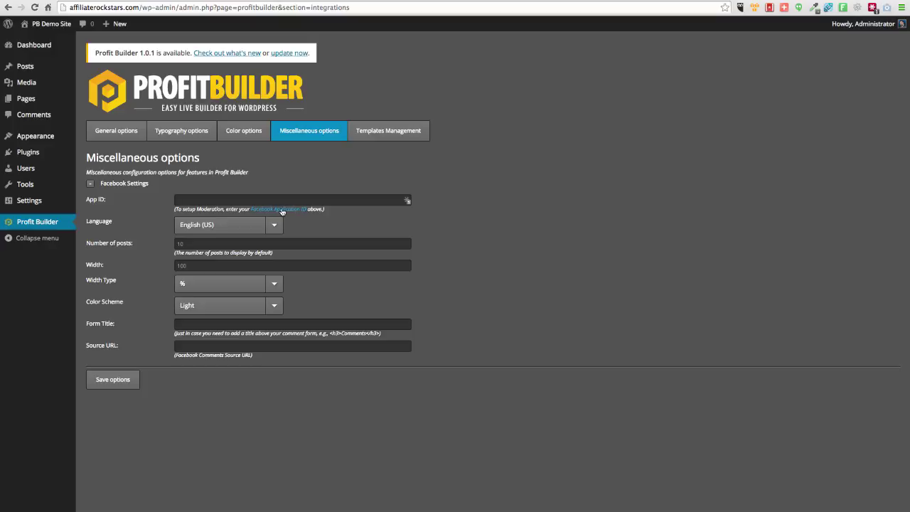
click(380, 131)
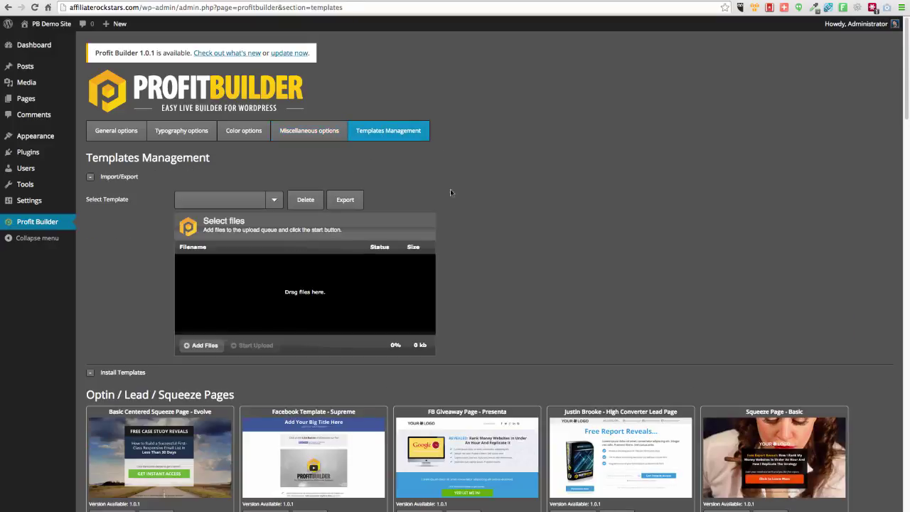
scroll(451, 189, down, 5)
scroll(535, 303, down, 8)
scroll(535, 303, down, 2)
scroll(535, 303, down, 10)
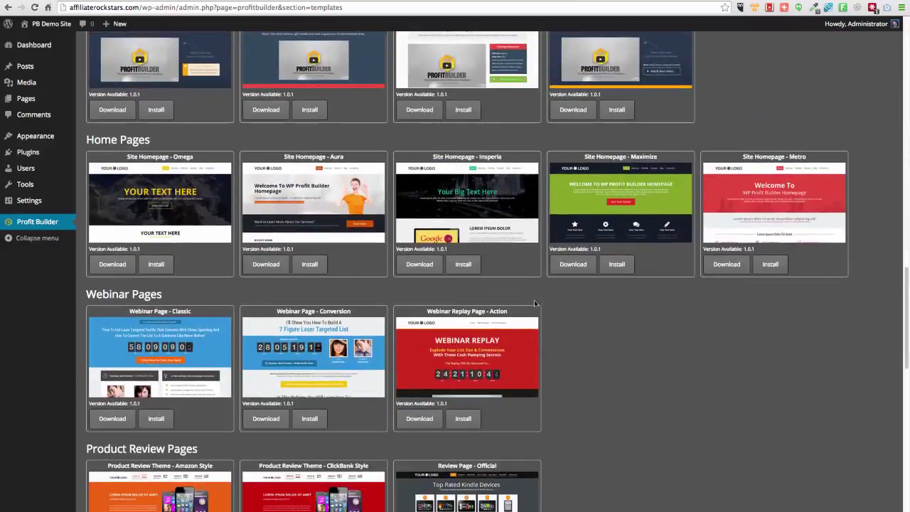
scroll(534, 304, up, 20)
scroll(534, 303, up, 5)
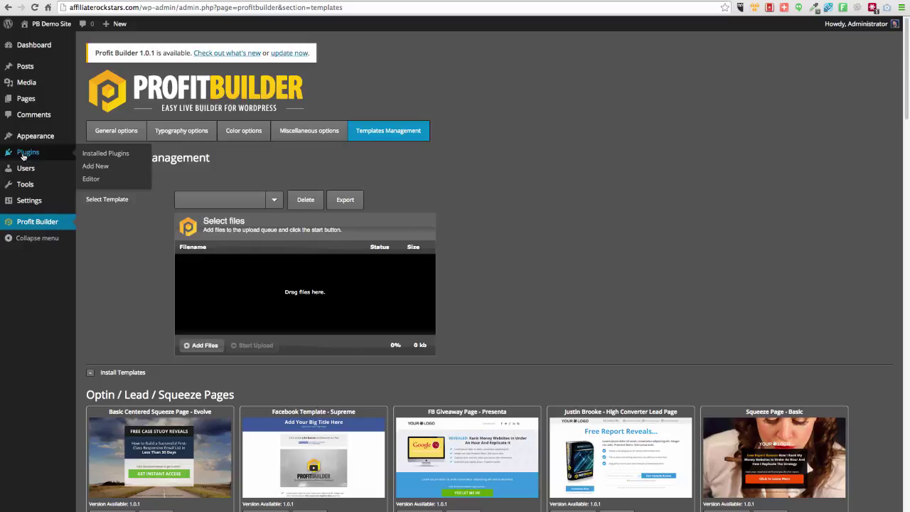
mouse_move(394, 509)
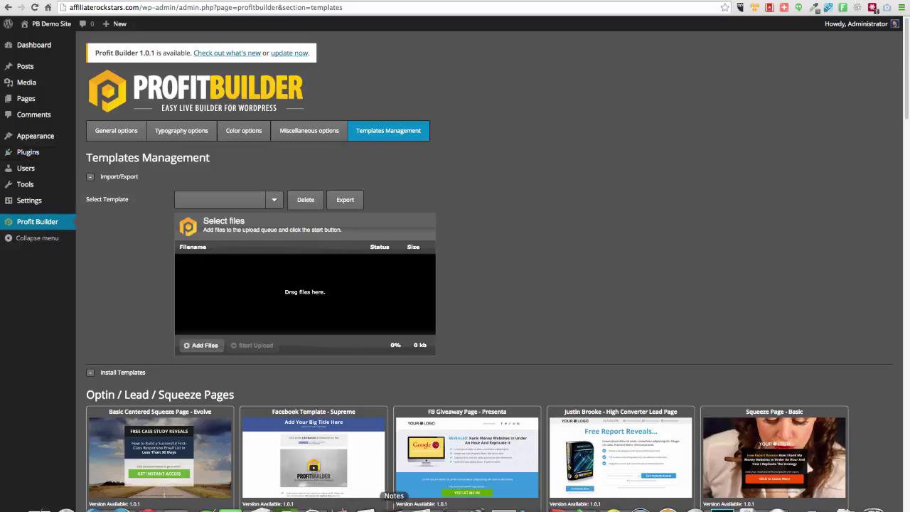
Unpack the ProfitBuilder and PBTheme zips in Downloads with The Unarchiver, then select the profit_builder folder
click(258, 508)
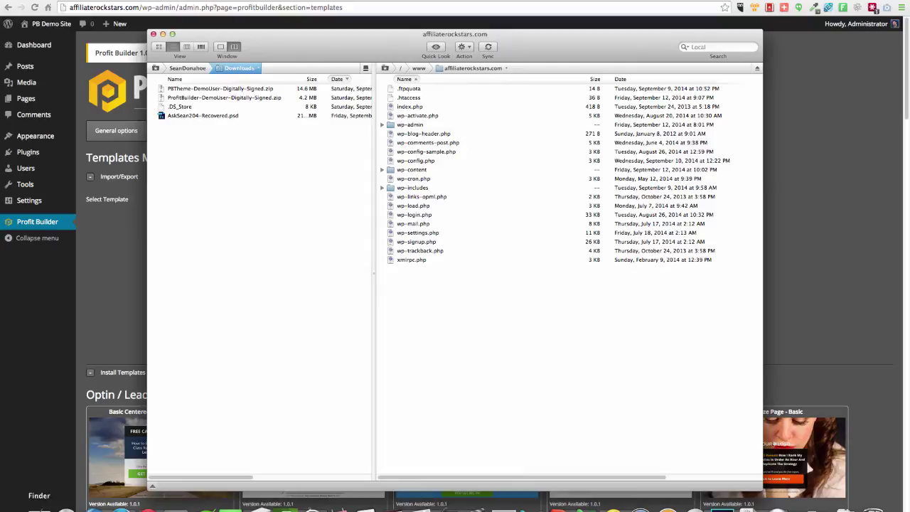
click(39, 505)
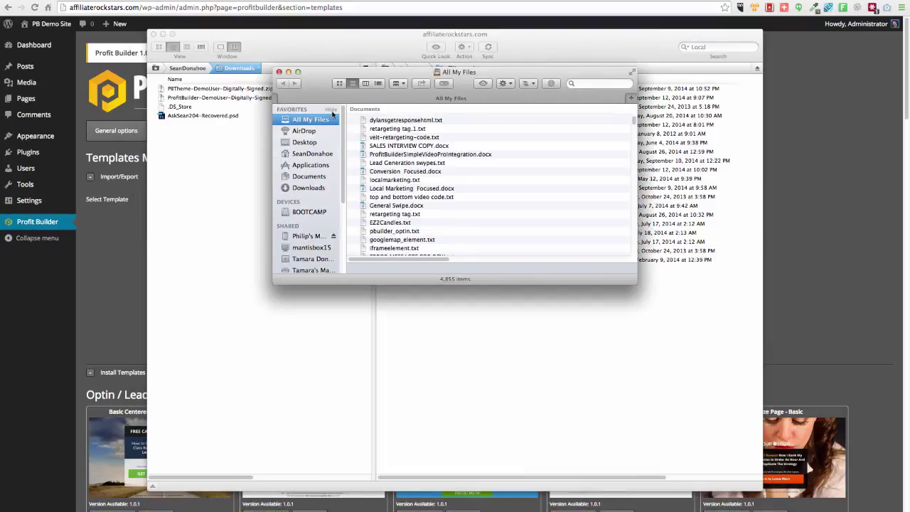
click(308, 187)
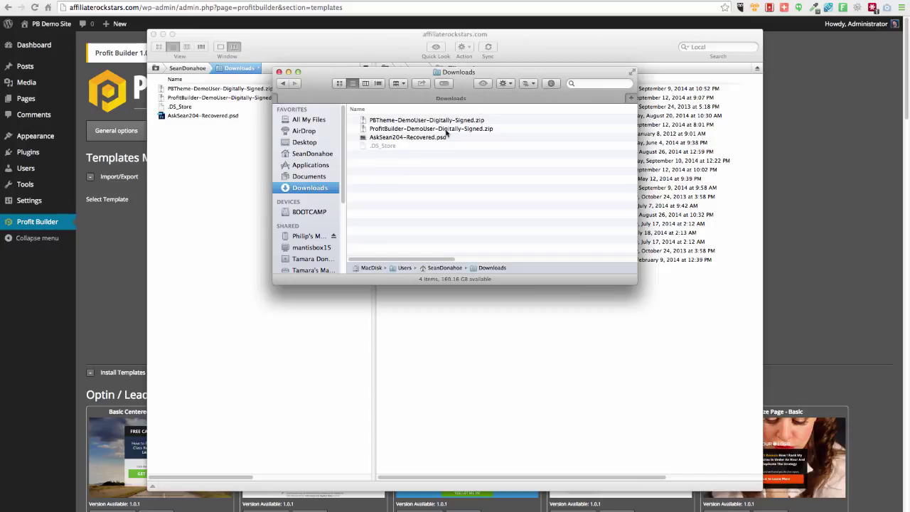
click(389, 129)
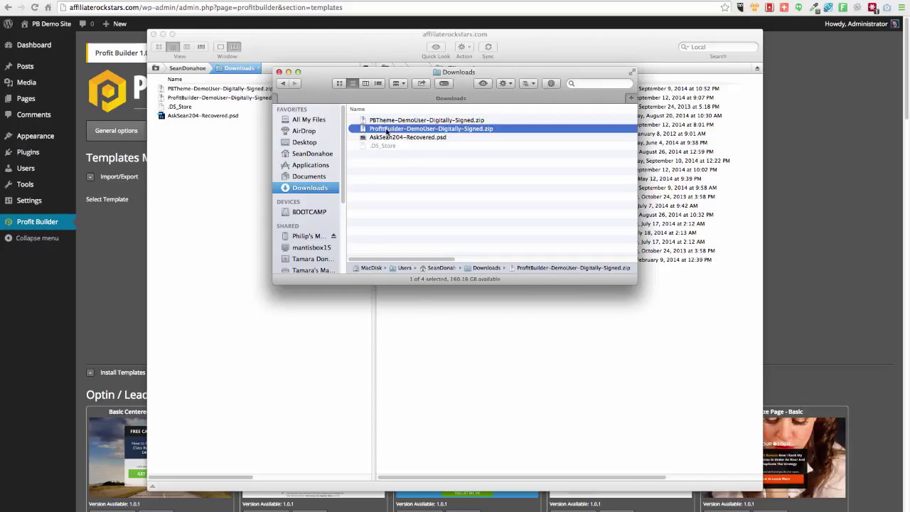
shift+click(384, 122)
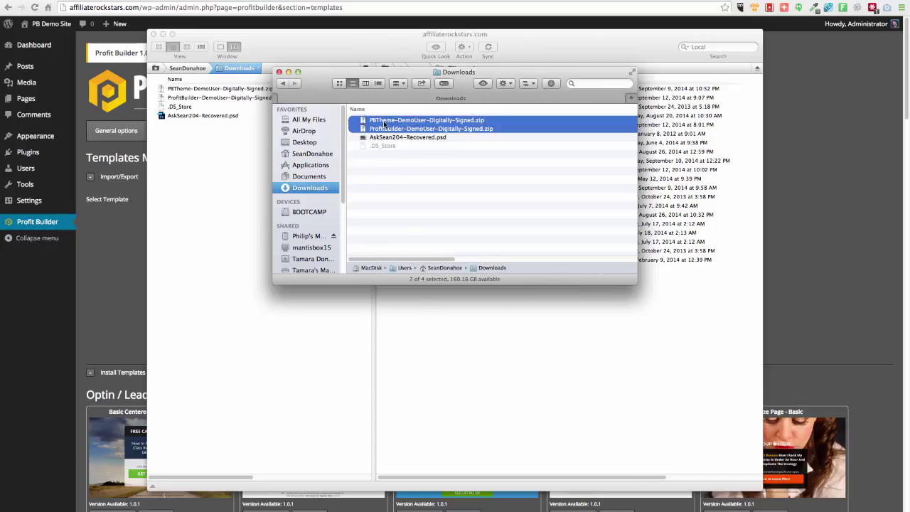
right_click(384, 124)
mouse_move(411, 149)
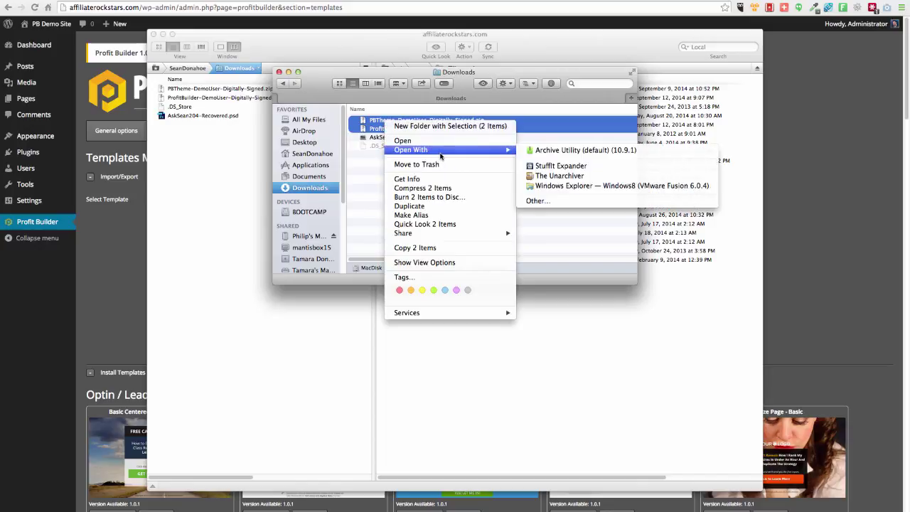
click(552, 177)
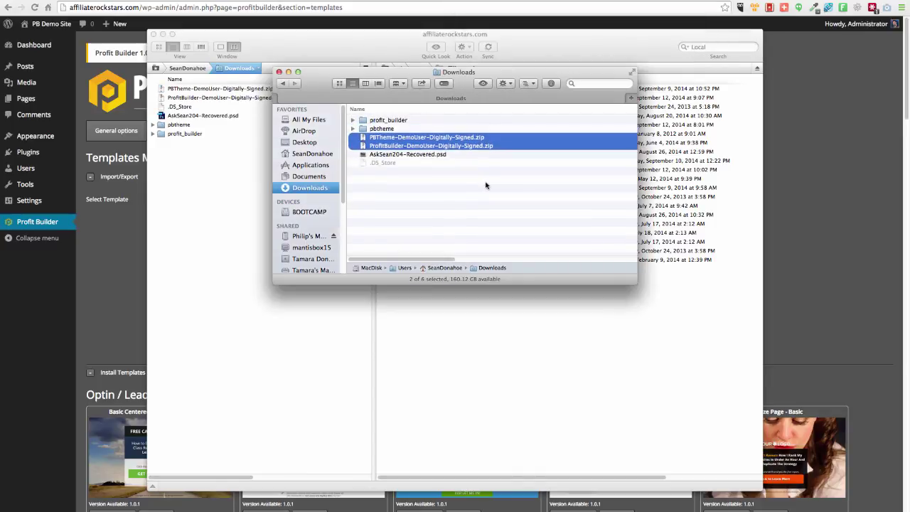
click(486, 185)
click(372, 120)
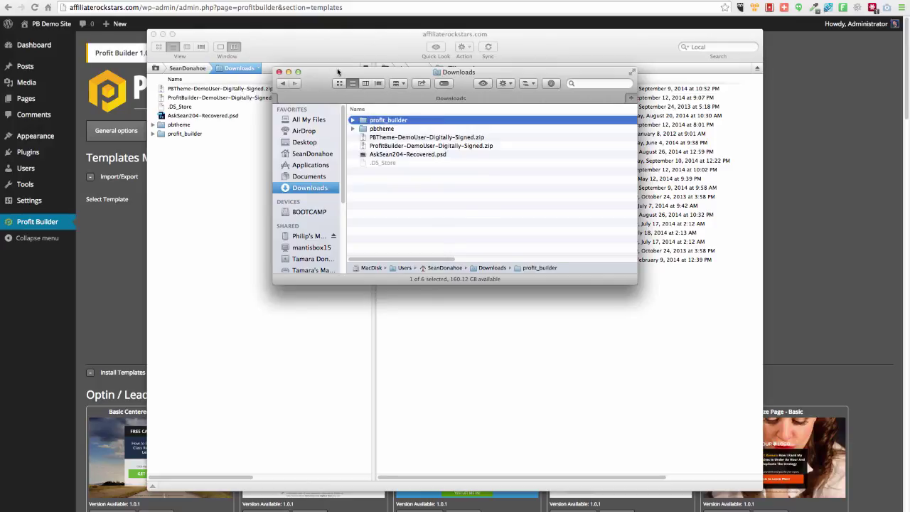
Upload the profit_builder folder into the server's wp-content/plugins folder in Transmit
drag(338, 72, 25, 3)
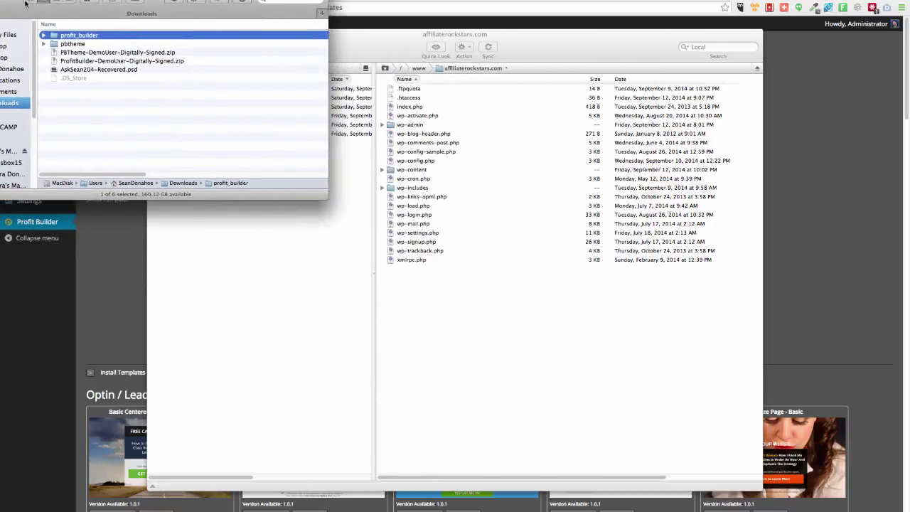
click(364, 44)
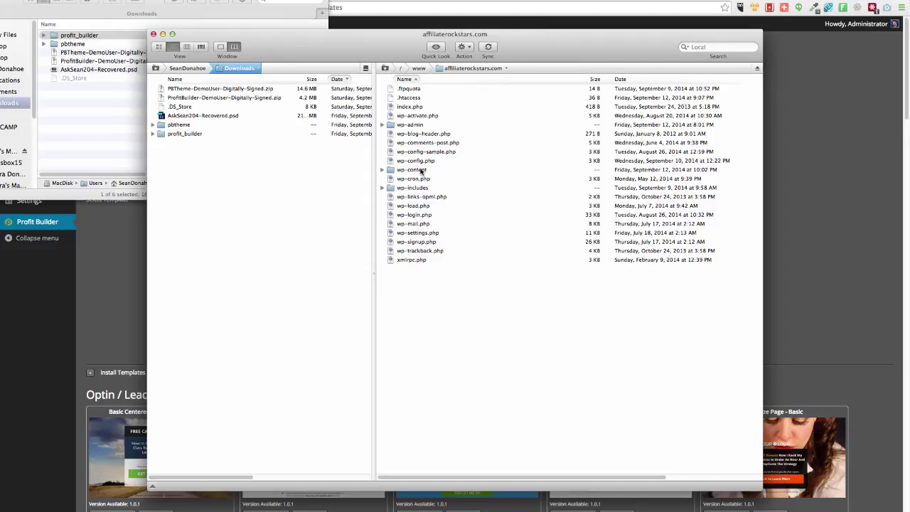
click(420, 171)
double_click(420, 170)
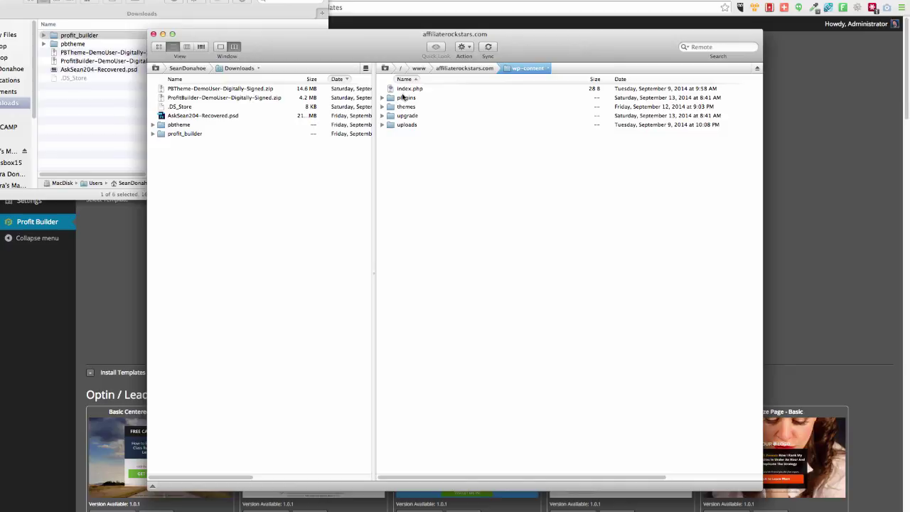
double_click(409, 99)
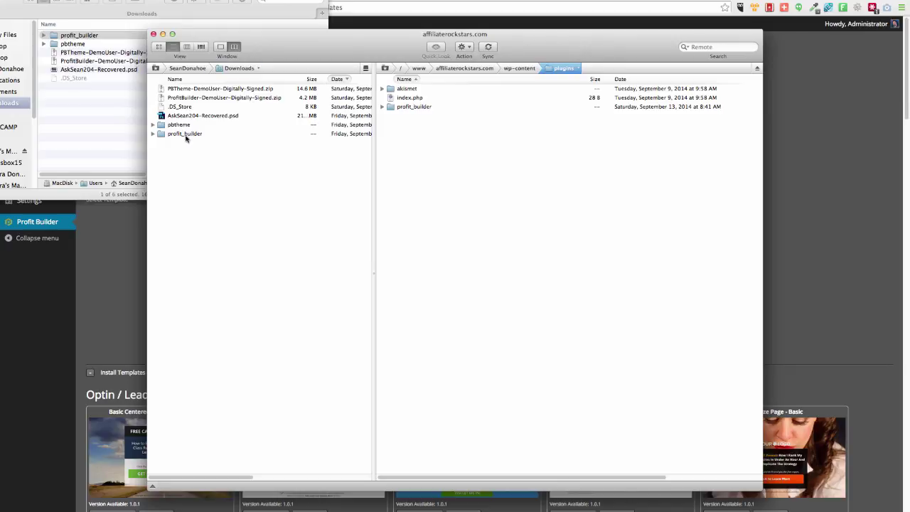
mouse_move(184, 134)
mouse_down()
mouse_move(473, 146)
mouse_move(502, 175)
mouse_up()
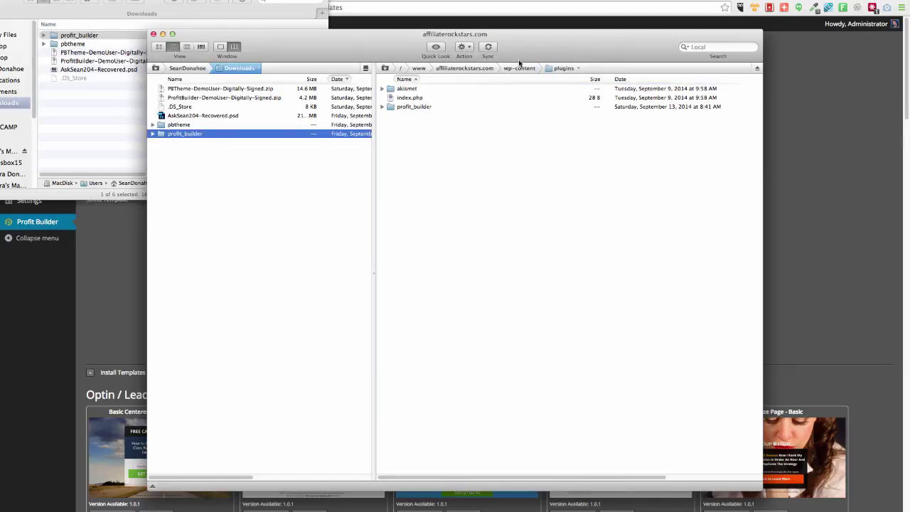
Upload the pbtheme folder into the server's wp-content/themes folder
click(520, 65)
click(413, 107)
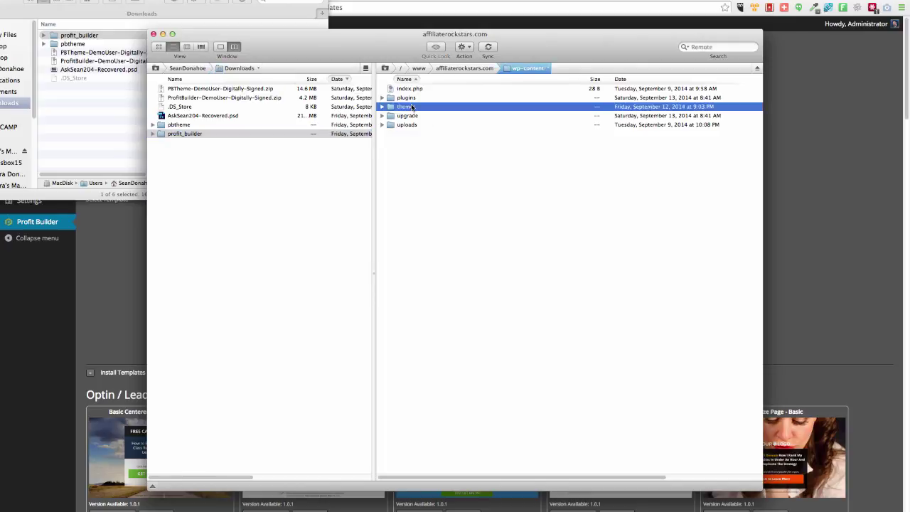
double_click(413, 106)
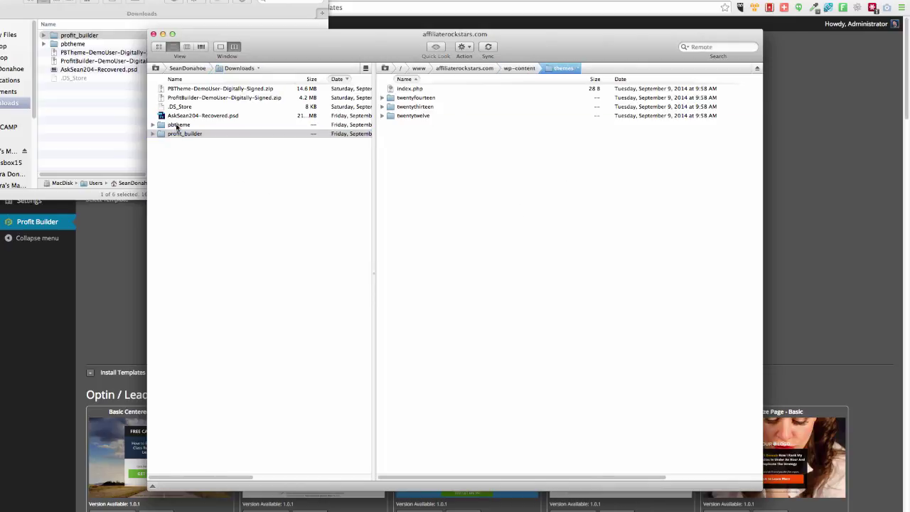
click(177, 126)
drag(170, 128, 443, 186)
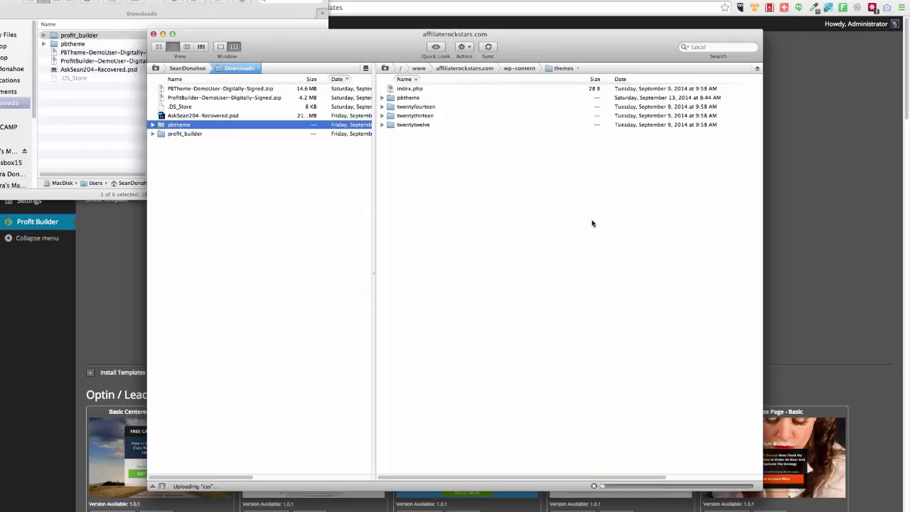
click(114, 299)
mouse_move(27, 249)
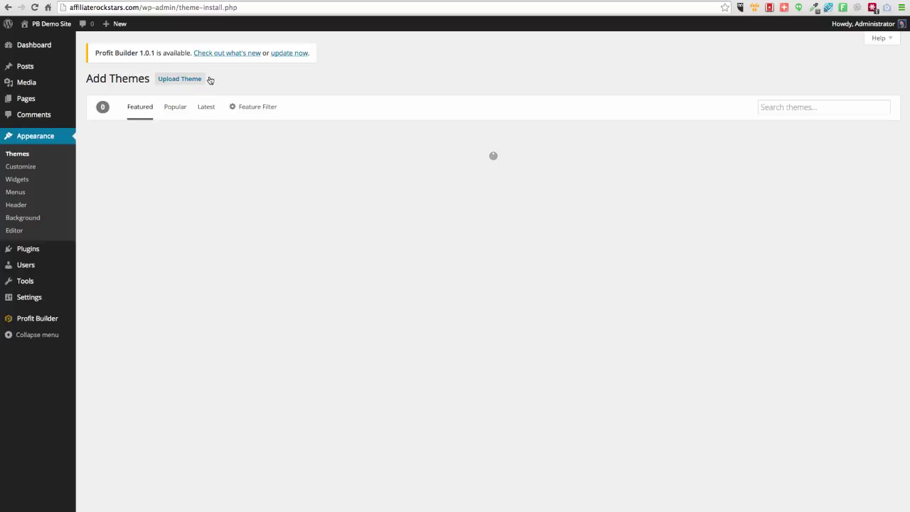
Pick the PBTheme zip for theme upload, check the Transmit transfer, then view the installed Themes list
click(178, 81)
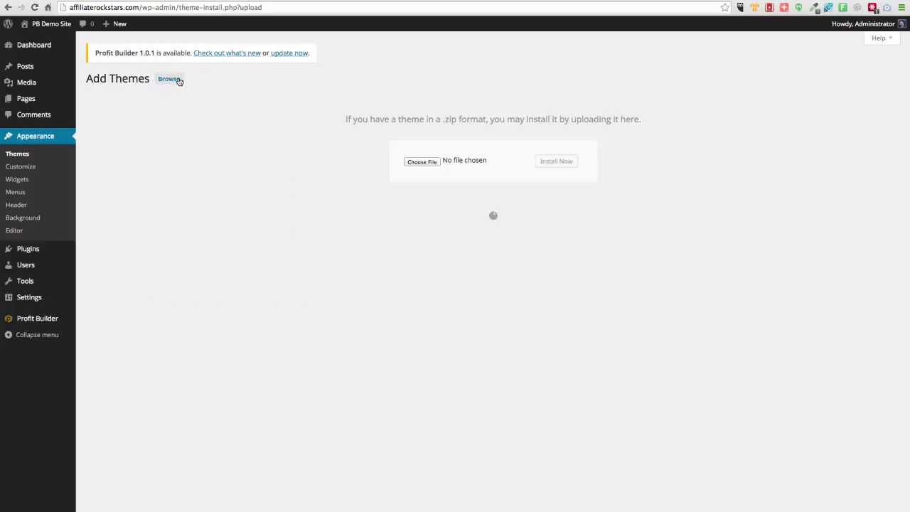
click(421, 162)
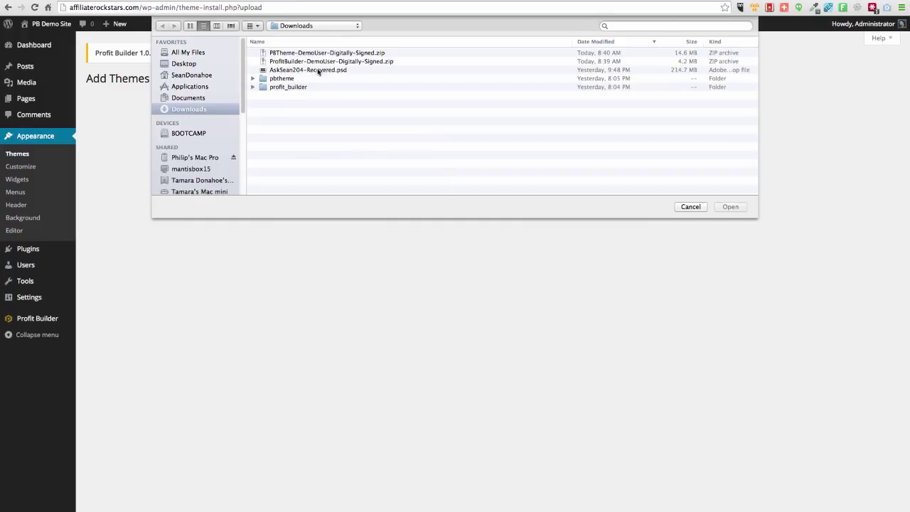
click(294, 53)
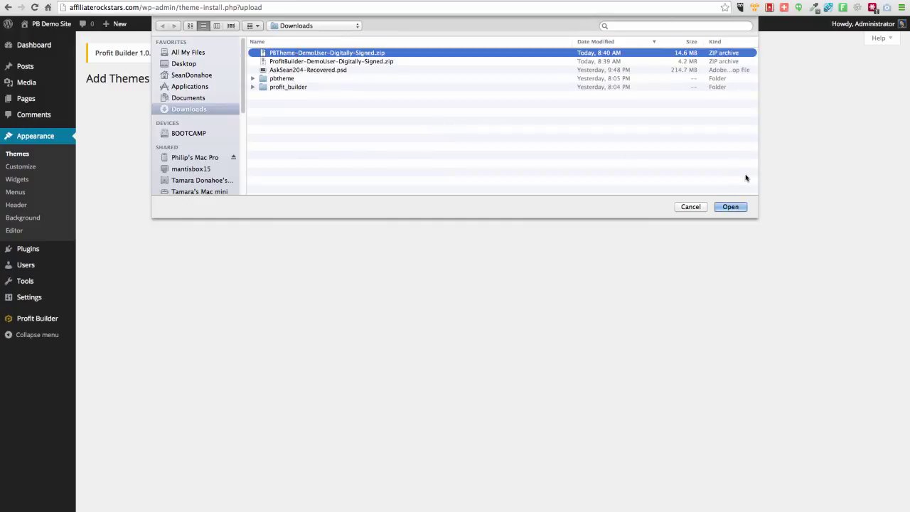
click(732, 207)
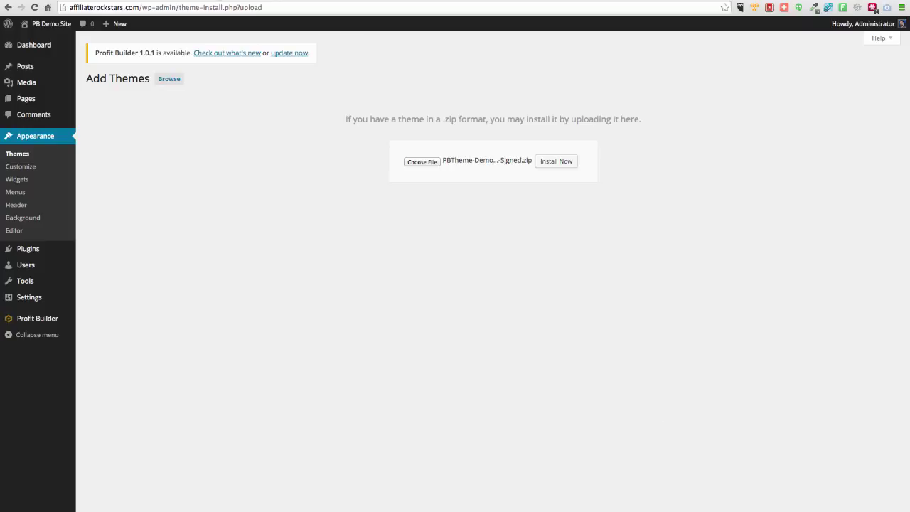
mouse_move(257, 509)
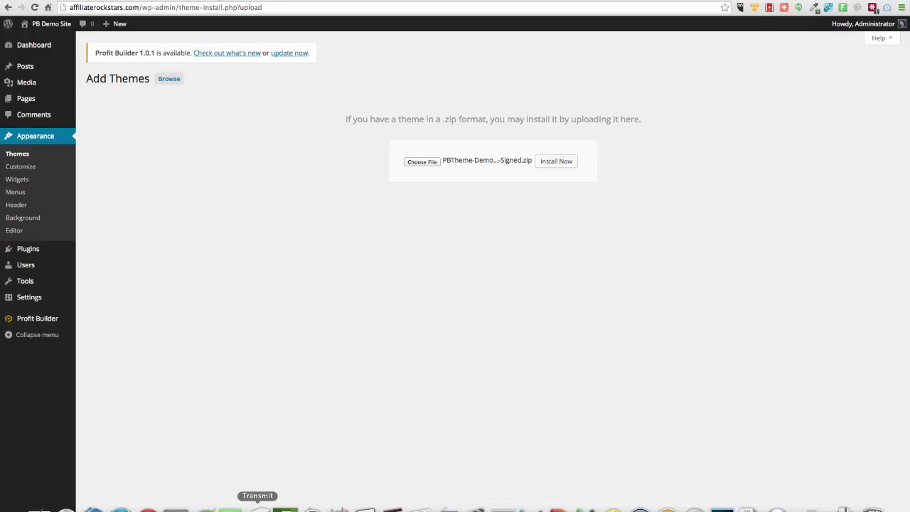
click(258, 509)
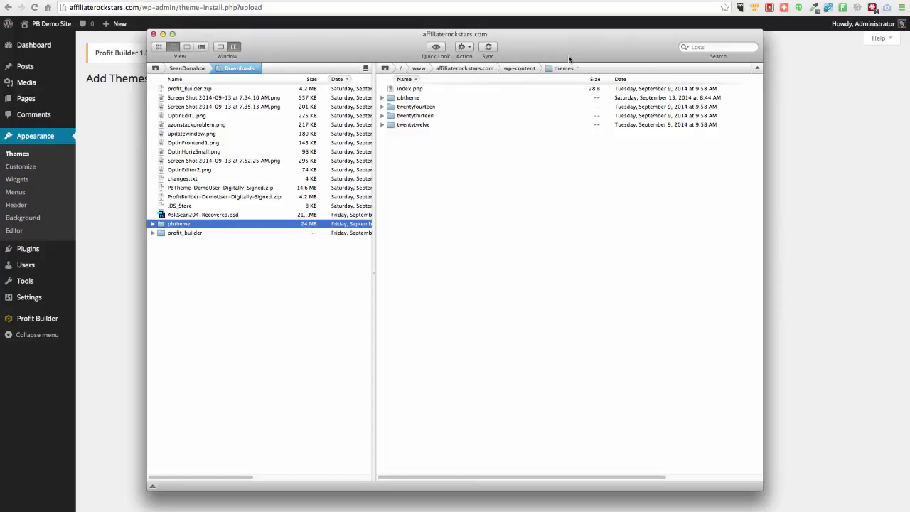
click(834, 154)
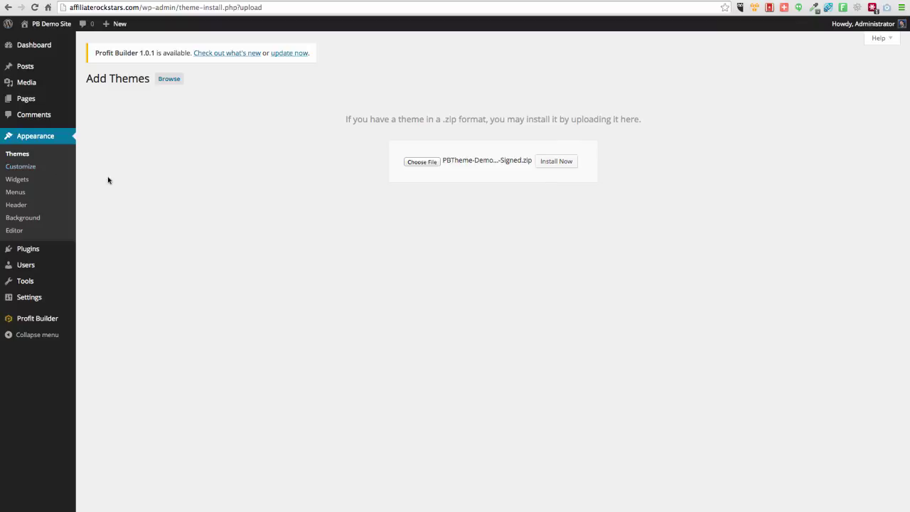
click(21, 155)
mouse_move(387, 165)
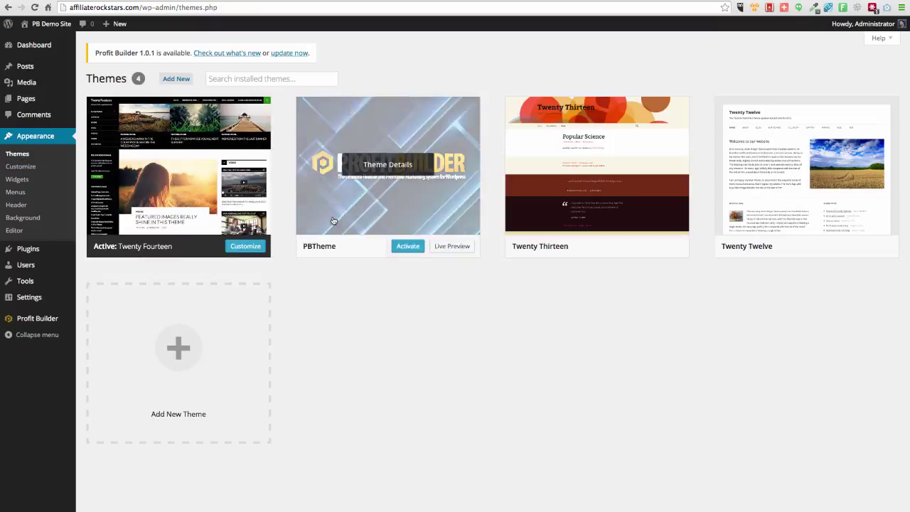
Open PBTheme's details, then license it with the email address and pasted authorization key
click(408, 246)
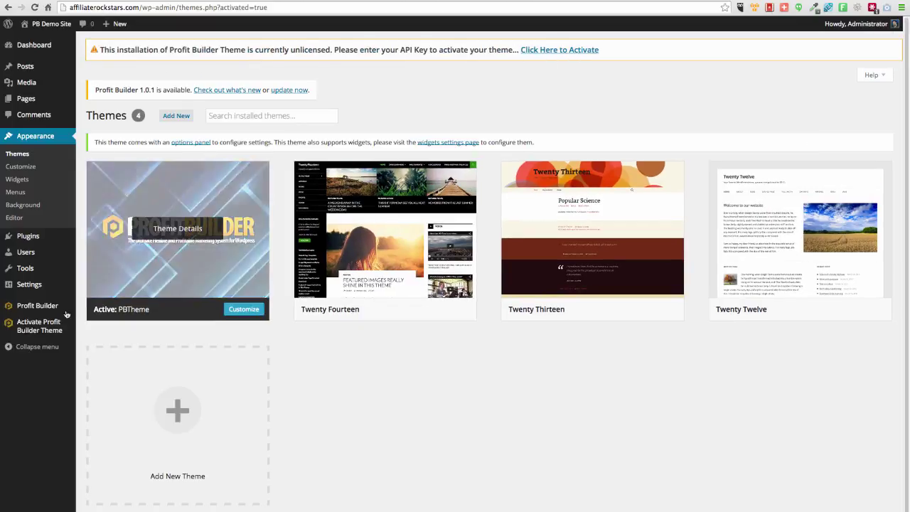
click(42, 326)
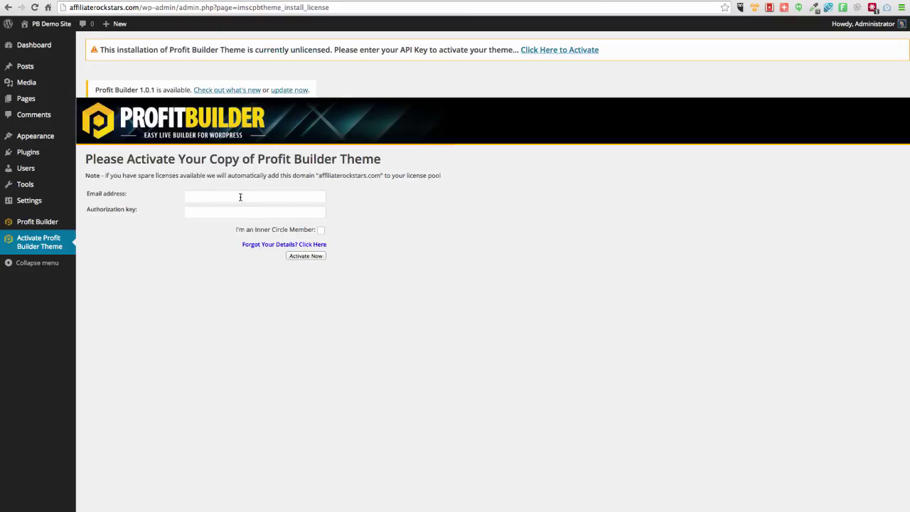
click(240, 196)
text(de)
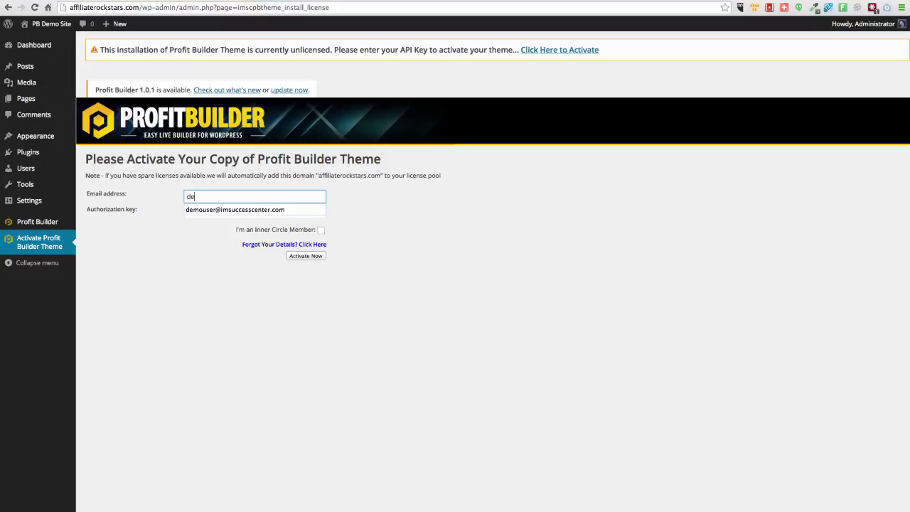
click(230, 211)
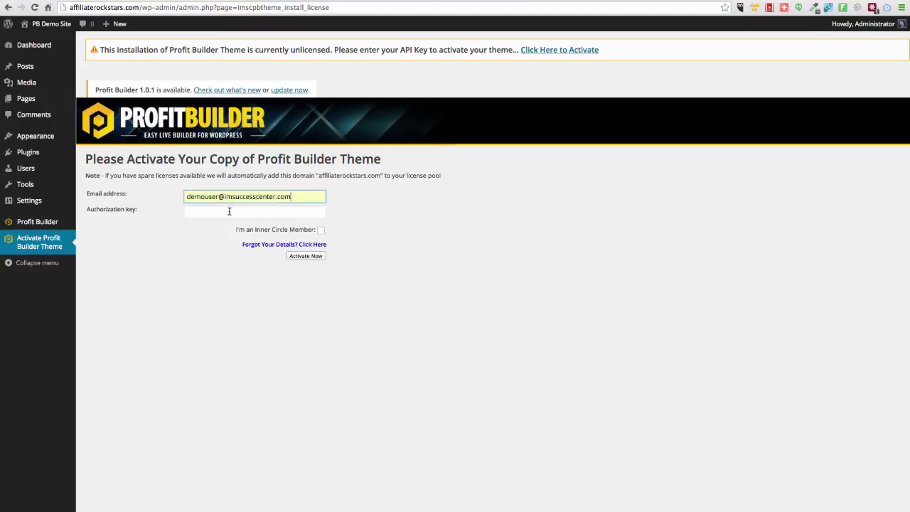
key(ctrl+v)
click(323, 258)
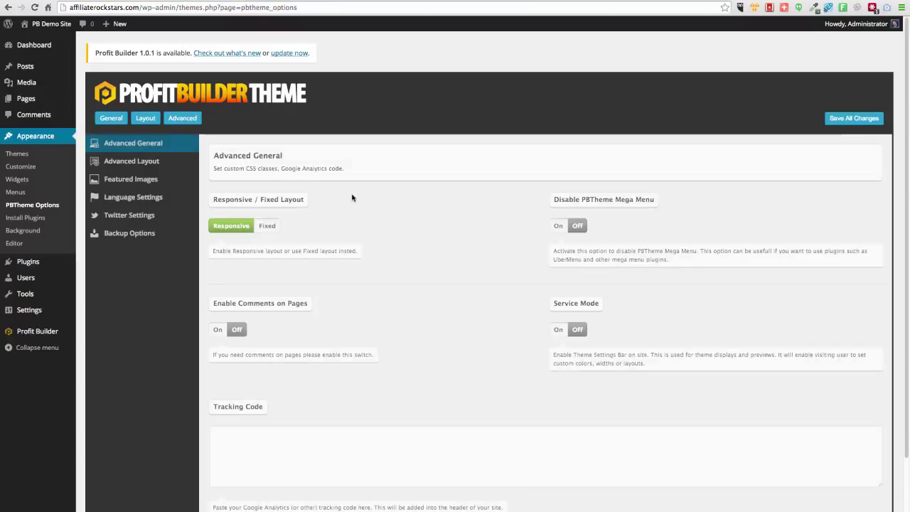
Scroll through the PBTheme Advanced General and General theme settings
scroll(386, 271, down, 3)
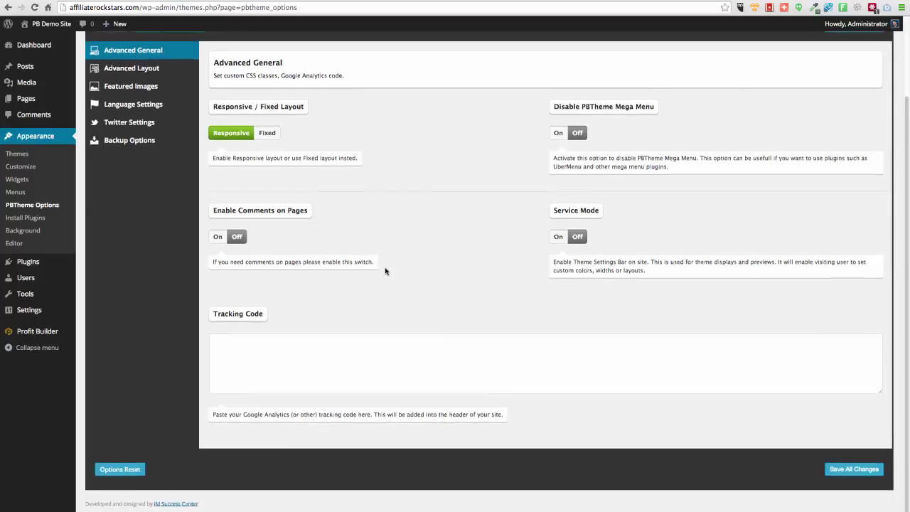
scroll(386, 271, up, 3)
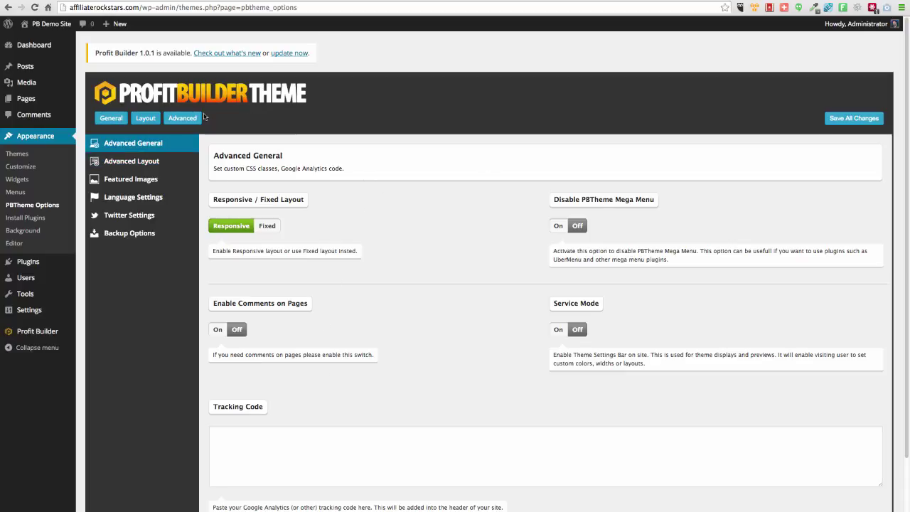
click(114, 120)
scroll(350, 279, down, 3)
scroll(350, 279, down, 2)
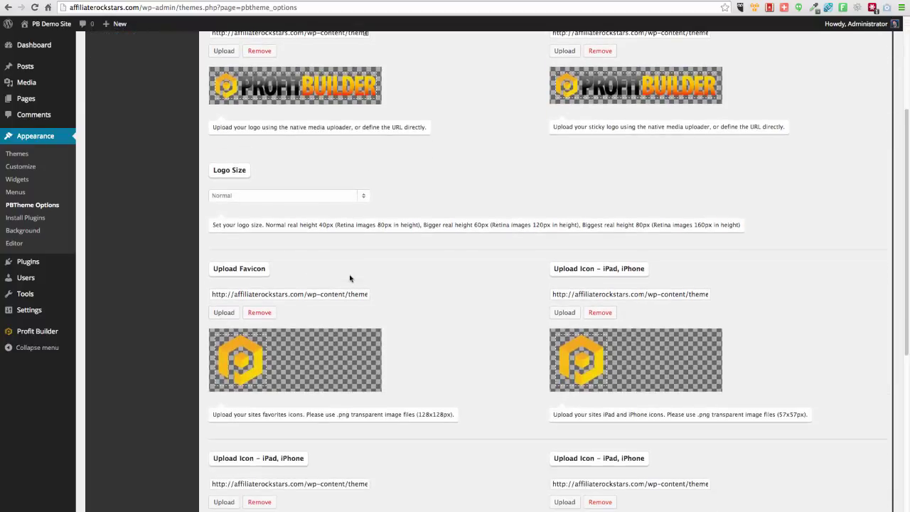
scroll(349, 279, up, 5)
scroll(510, 370, down, 2)
scroll(510, 369, down, 3)
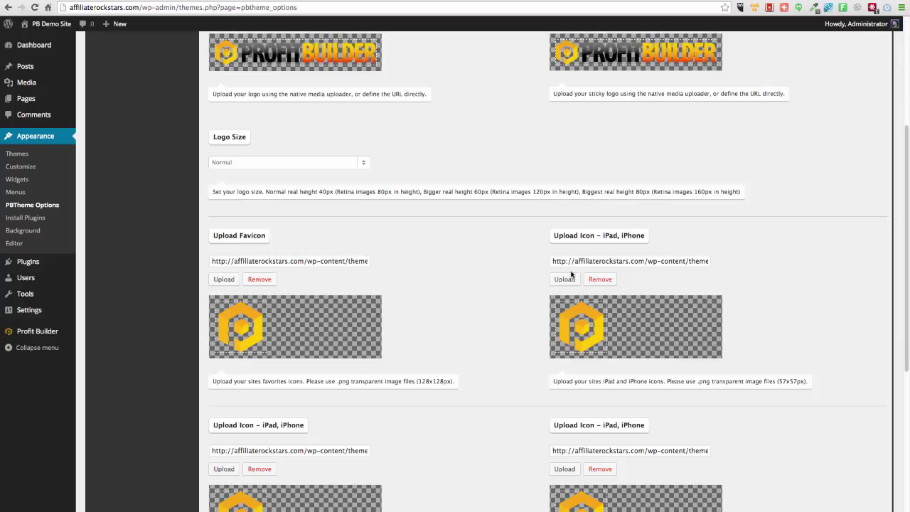
scroll(477, 327, down, 2)
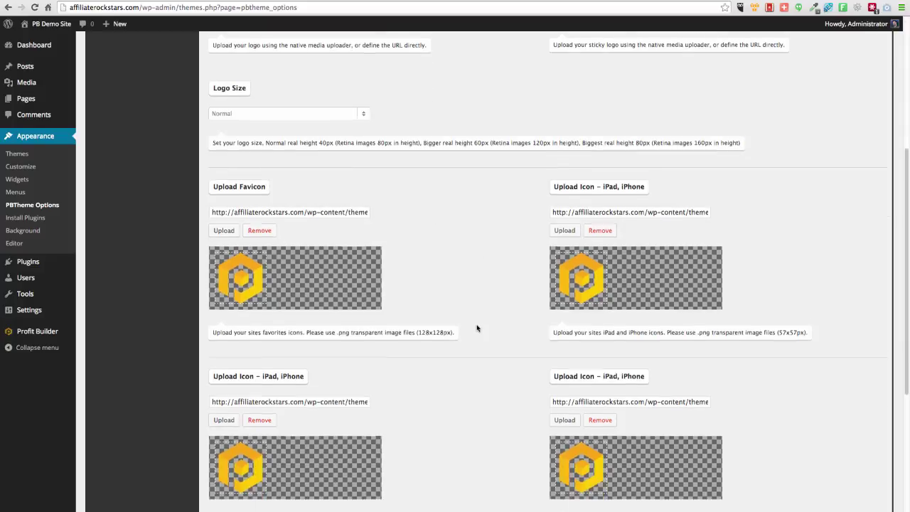
scroll(477, 328, down, 3)
scroll(478, 328, down, 2)
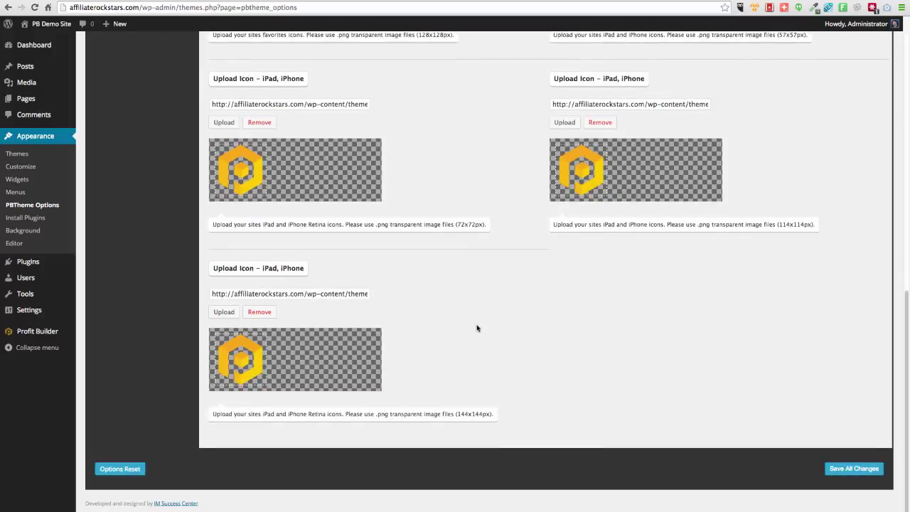
scroll(477, 328, up, 6)
scroll(477, 328, up, 4)
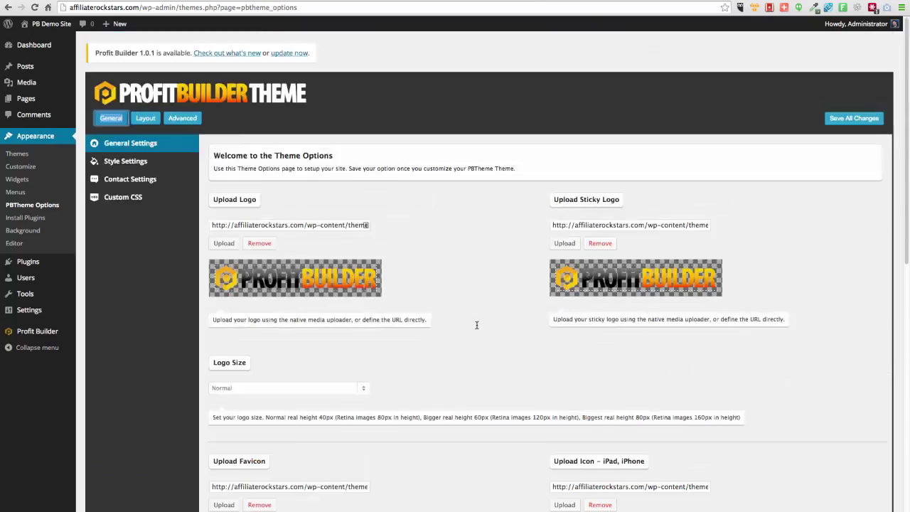
Look over the Style Settings, Contact Settings and Custom CSS sections, then return to the dashboard
click(129, 171)
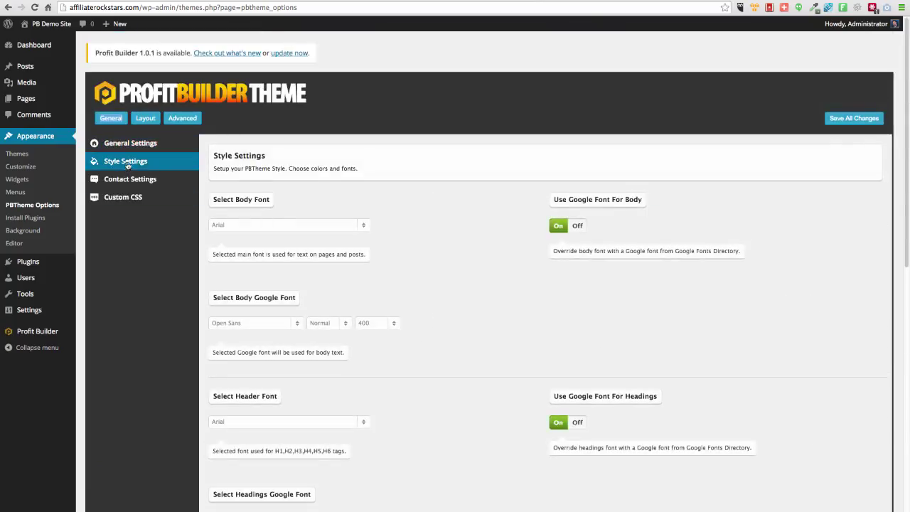
click(127, 185)
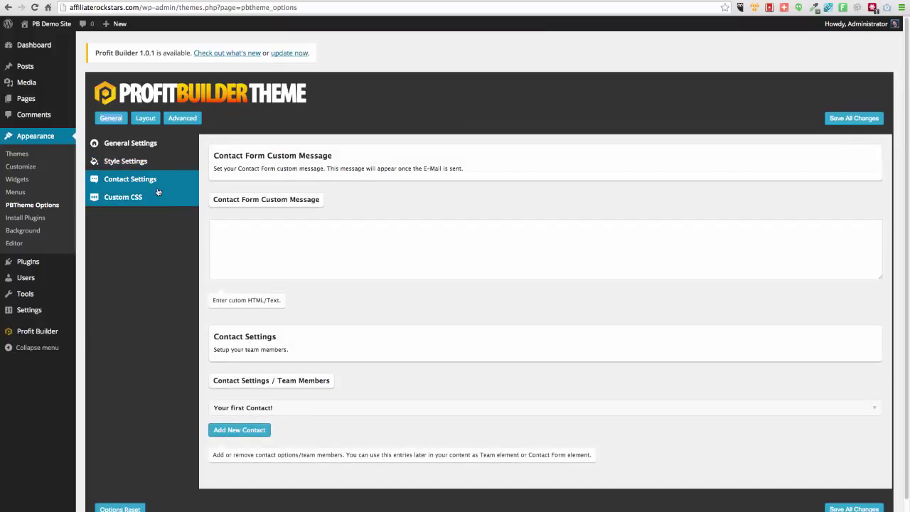
click(140, 198)
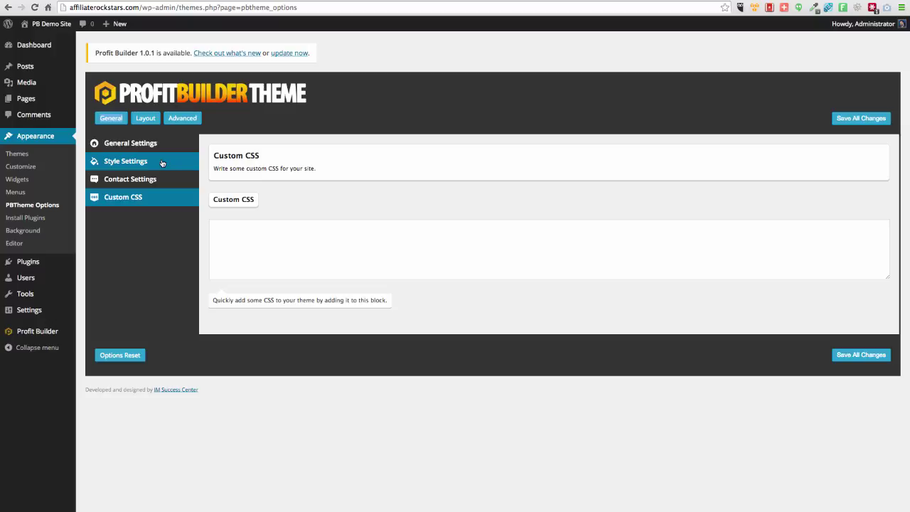
click(556, 142)
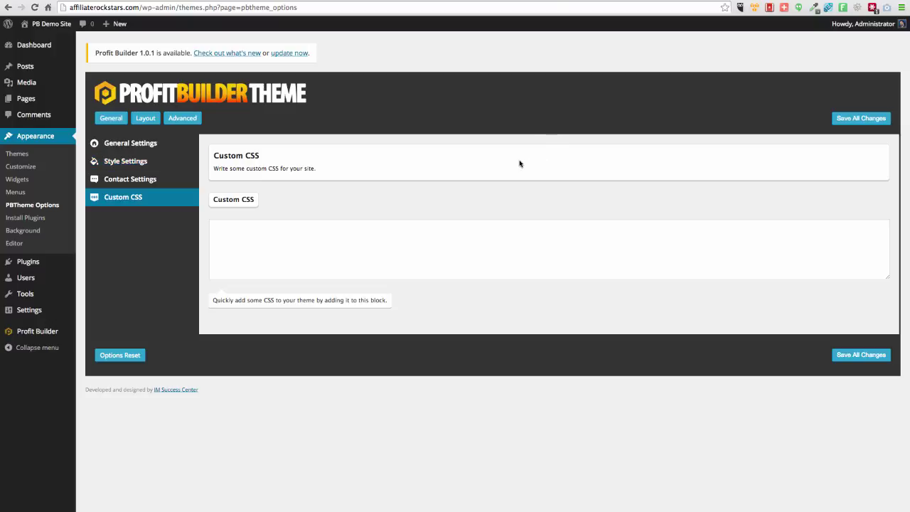
click(37, 42)
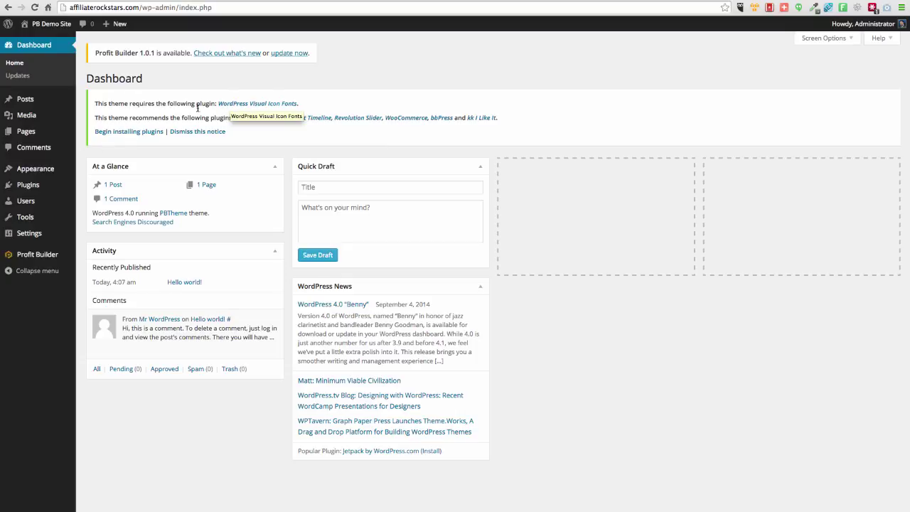
Bulk-install only WordPress Visual Icon Fonts from the theme's plugin list, leaving AllAround Slider unchecked, then return to the dashboard
click(112, 134)
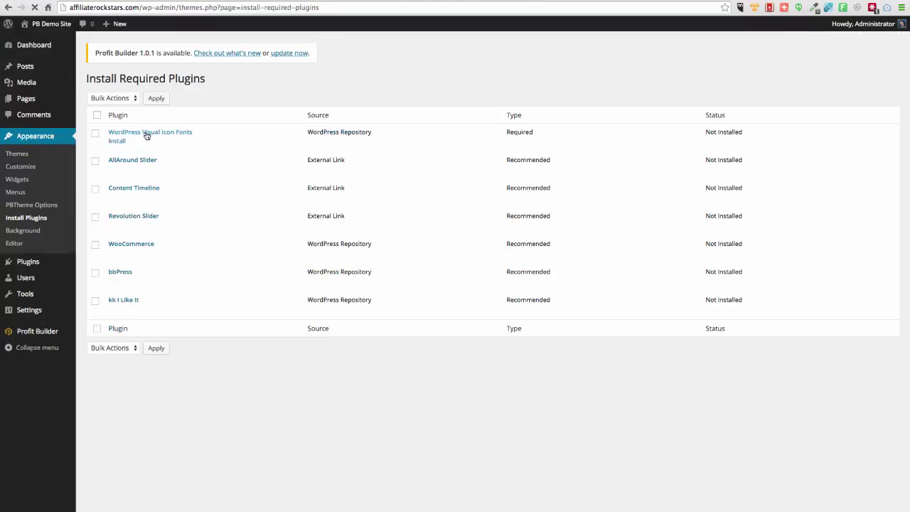
mouse_move(519, 133)
click(95, 134)
click(95, 160)
click(95, 161)
click(103, 352)
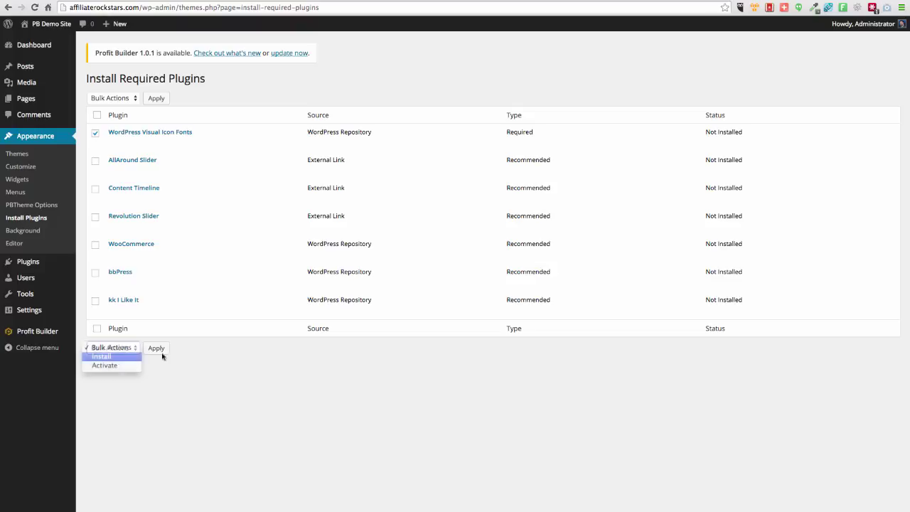
click(102, 356)
click(158, 350)
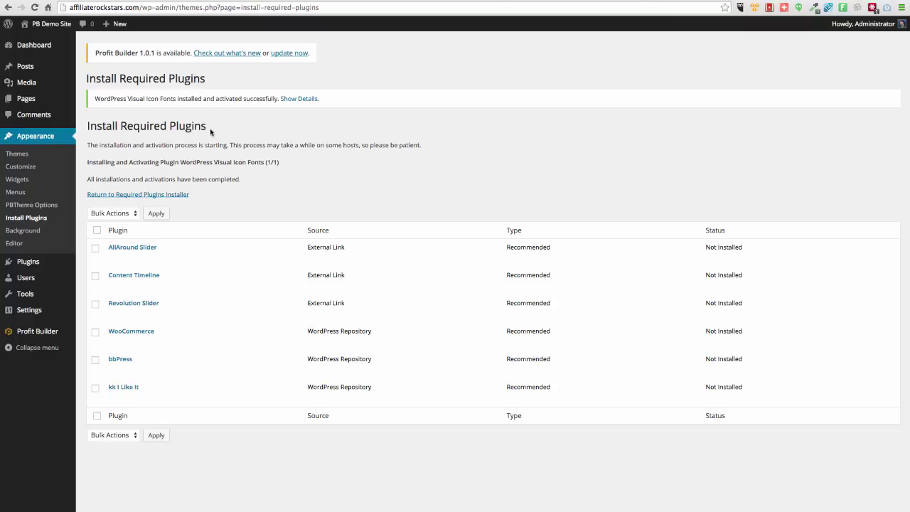
mouse_move(25, 66)
click(42, 49)
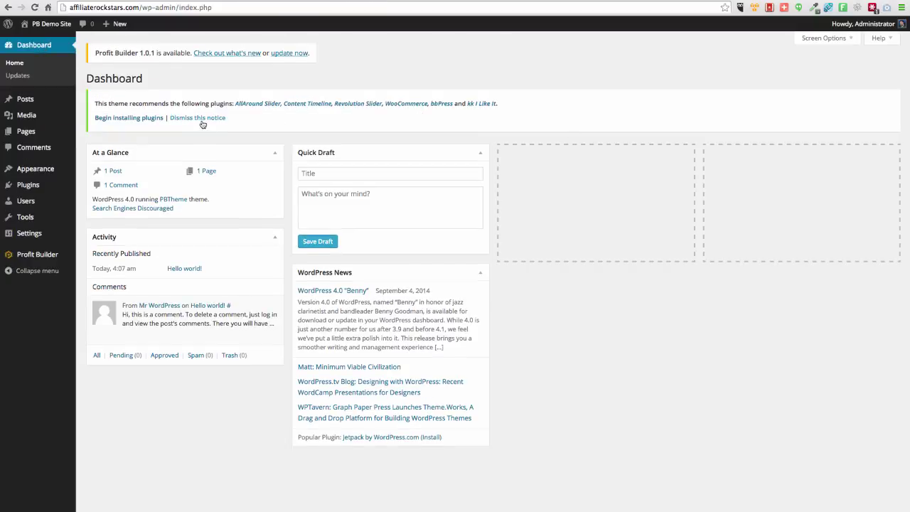
Dismiss the plugin recommendation notice on the WordPress Dashboard
click(199, 118)
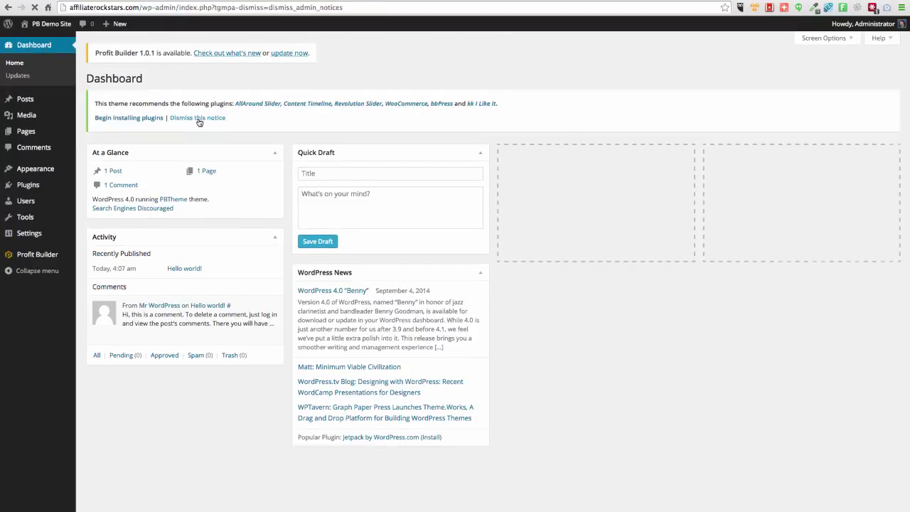